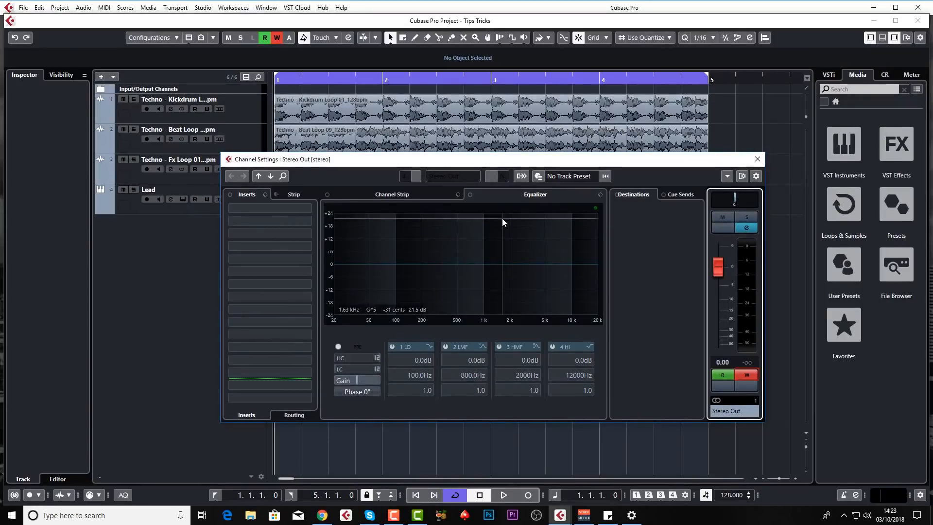
Open the Automation Panel, review its operations and settings, and close it.
{"action": "key", "text": "F6"}
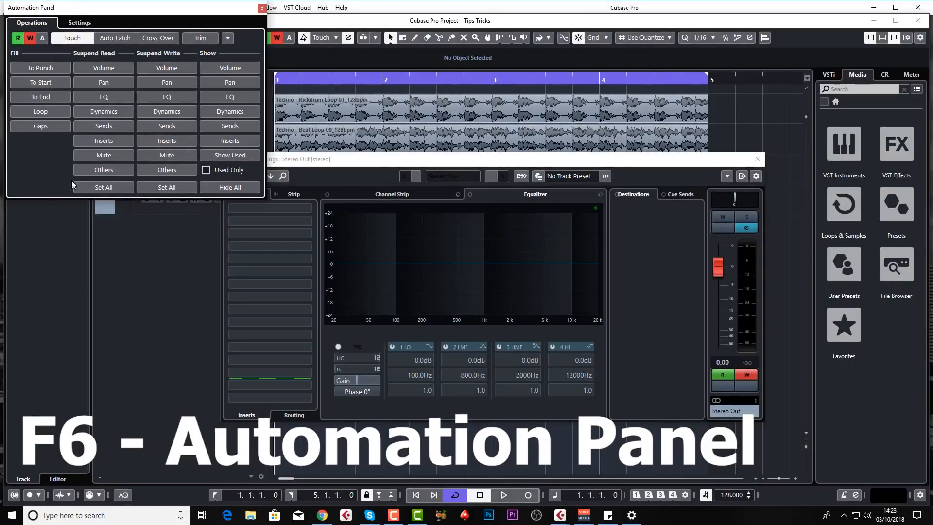
{"action": "left_click", "coordinate": [83, 23]}
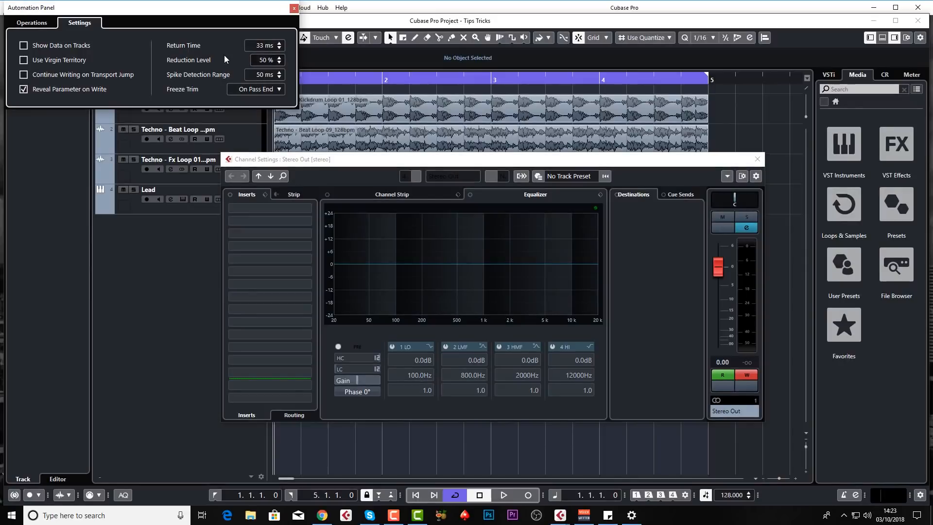
{"action": "left_click", "coordinate": [294, 8]}
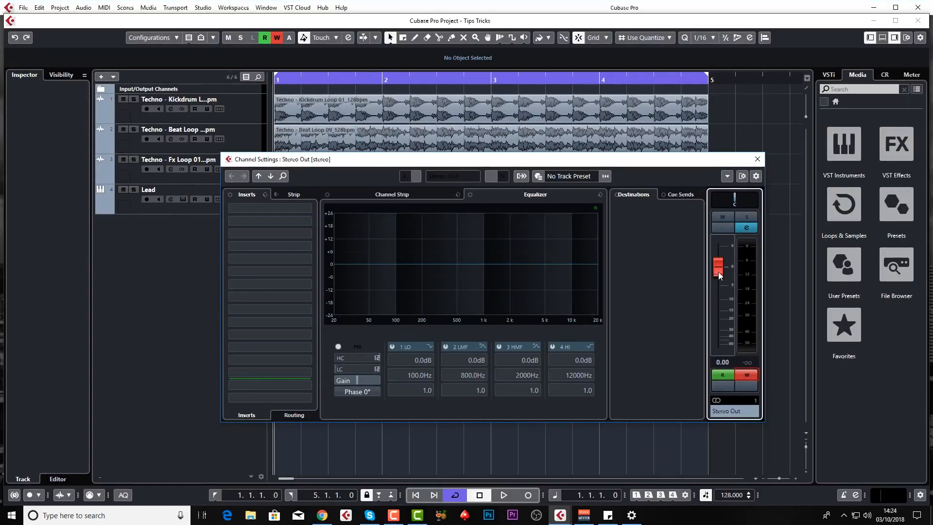
Record Stereo Out volume automation down to about -1.43 dB during playback, then disable automation writing and close the channel settings.
{"action": "key", "text": "space"}
{"action": "left_click_drag", "start_coordinate": [718, 272], "coordinate": [718, 276]}
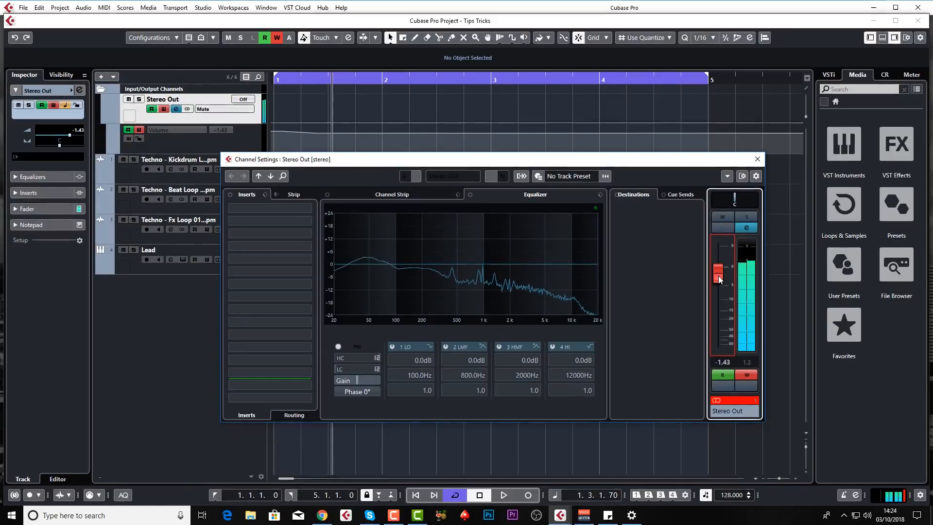
{"action": "left_click", "coordinate": [751, 376]}
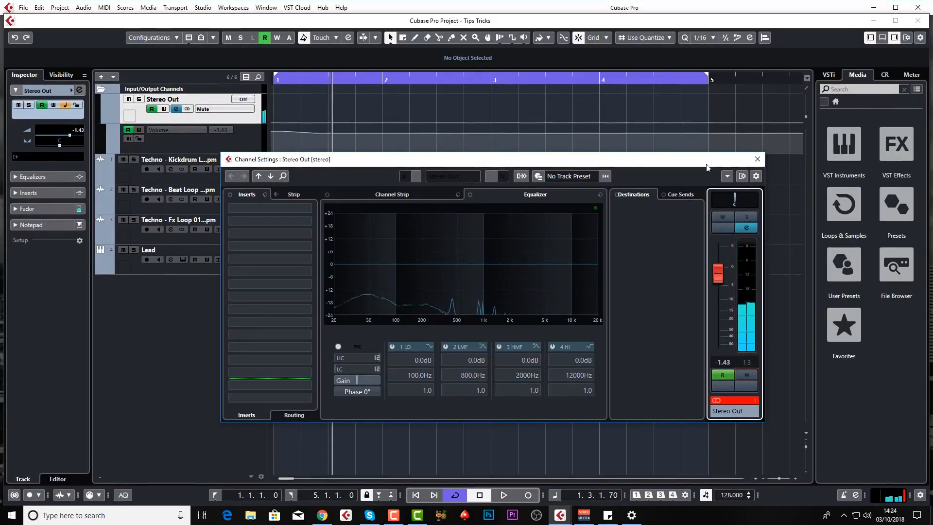
{"action": "left_click", "coordinate": [757, 159]}
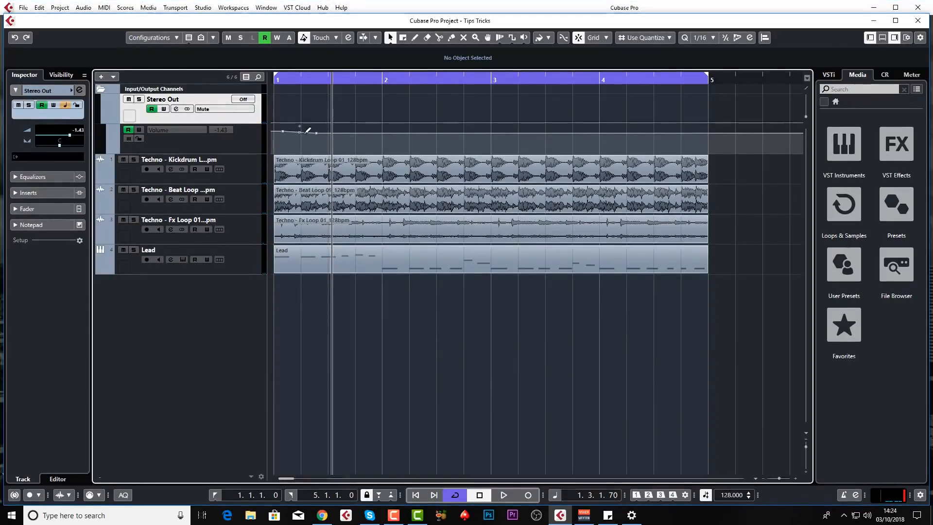
Delete the automation points of the recorded volume dip on the Stereo Out volume lane and select that lane.
{"action": "left_click_drag", "start_coordinate": [316, 134], "coordinate": [317, 135]}
{"action": "key", "text": "Delete"}
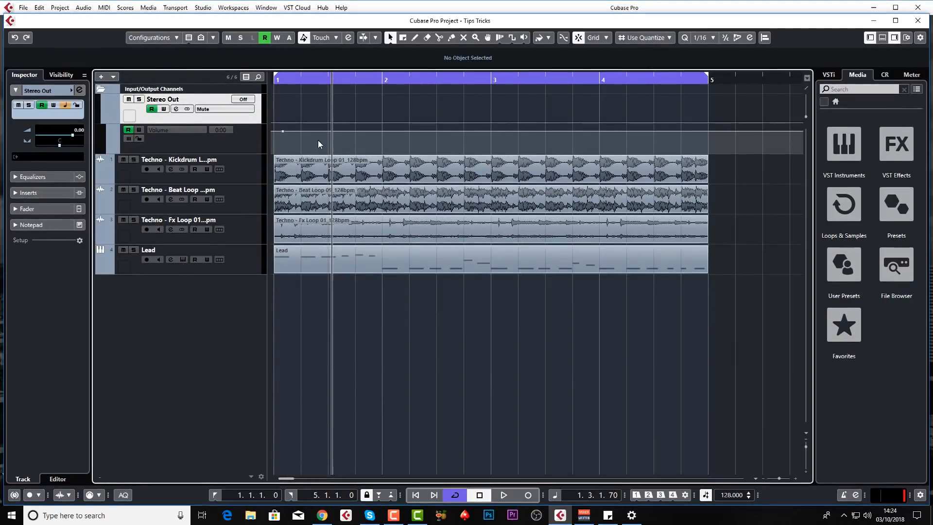
{"action": "left_click", "coordinate": [241, 139]}
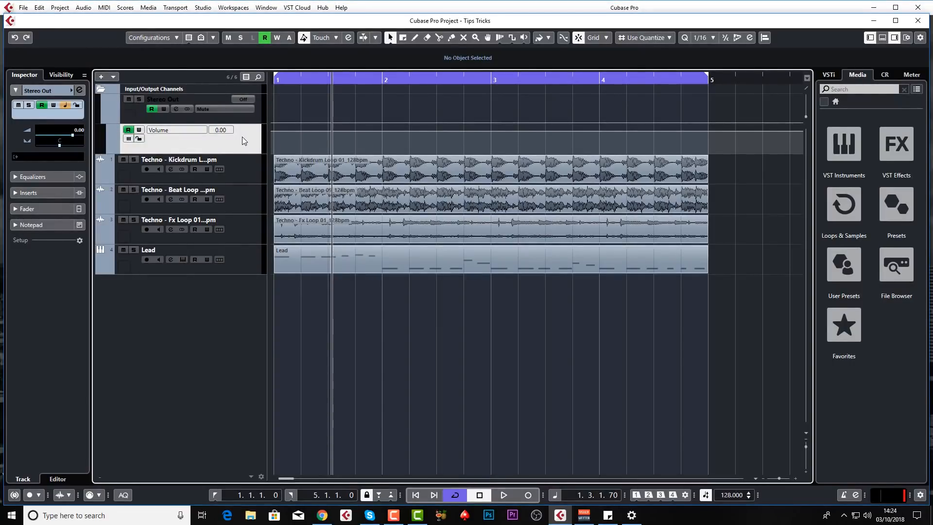
Open the Lead part in the Key Editor, check its separate window and its resizable lower zone, and close the editor.
{"action": "left_click", "coordinate": [302, 261]}
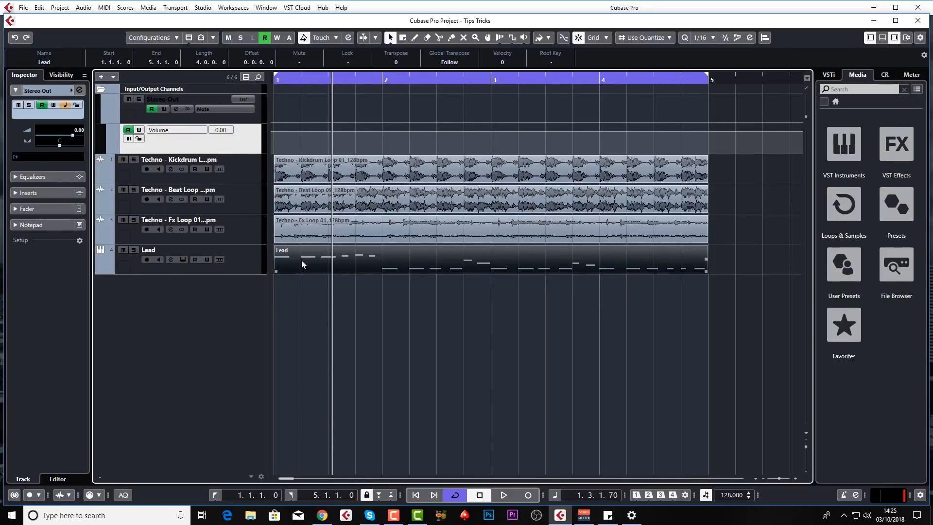
{"action": "double_click", "coordinate": [368, 266]}
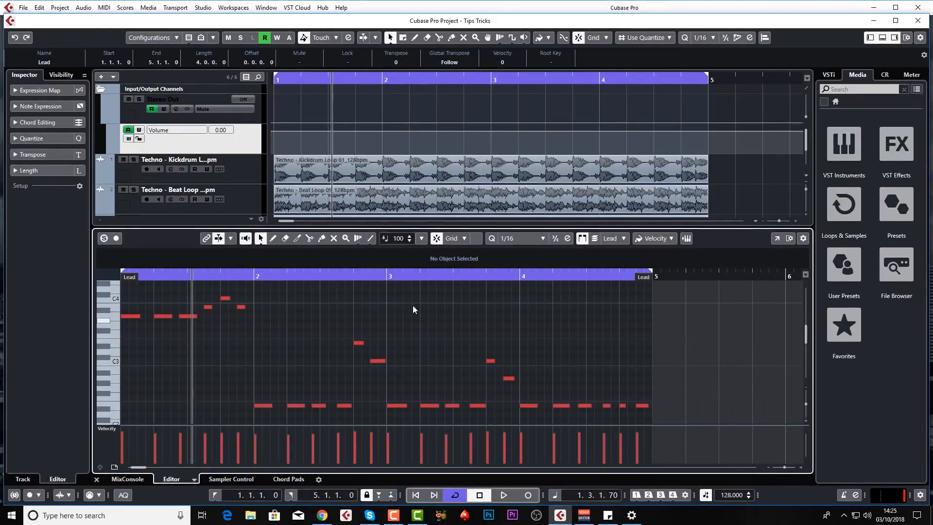
{"action": "left_click", "coordinate": [776, 239]}
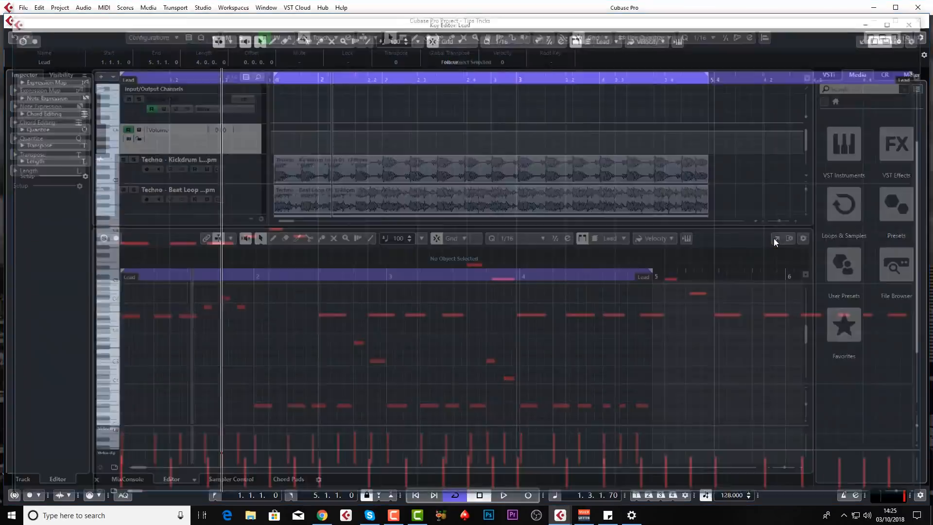
{"action": "left_click_drag", "start_coordinate": [525, 227], "coordinate": [522, 305]}
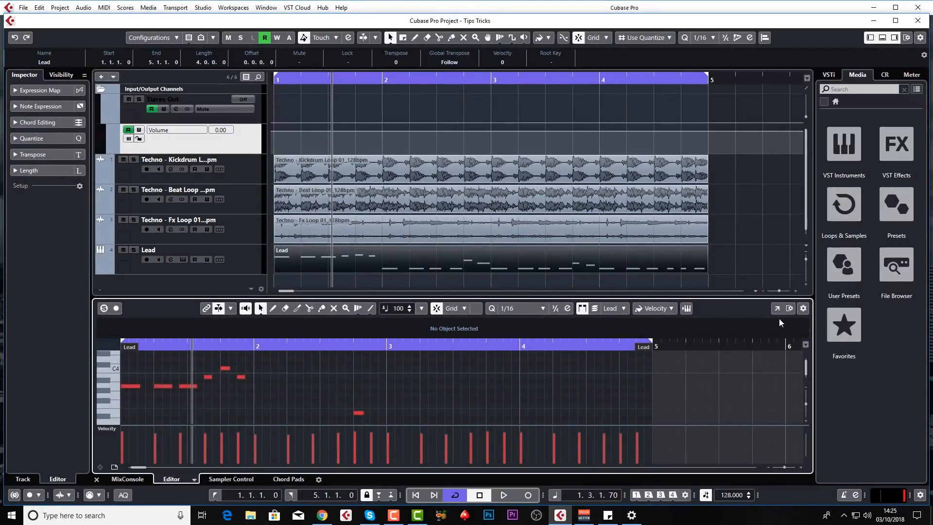
{"action": "left_click", "coordinate": [883, 38]}
Open the In-Place Editor on the Lead track, enlarge the track to show all its notes, and check the controller lane options.
{"action": "left_click", "coordinate": [253, 268]}
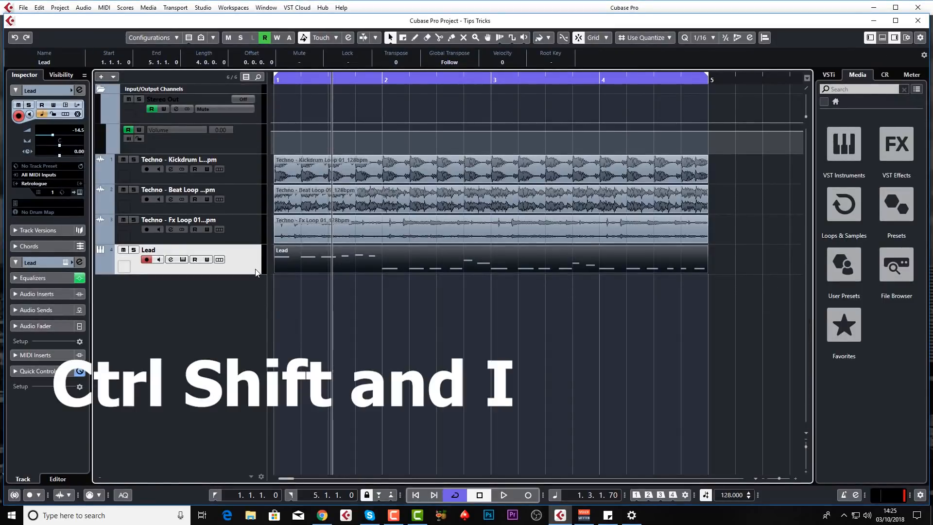
{"action": "key", "text": "ctrl+shift+i"}
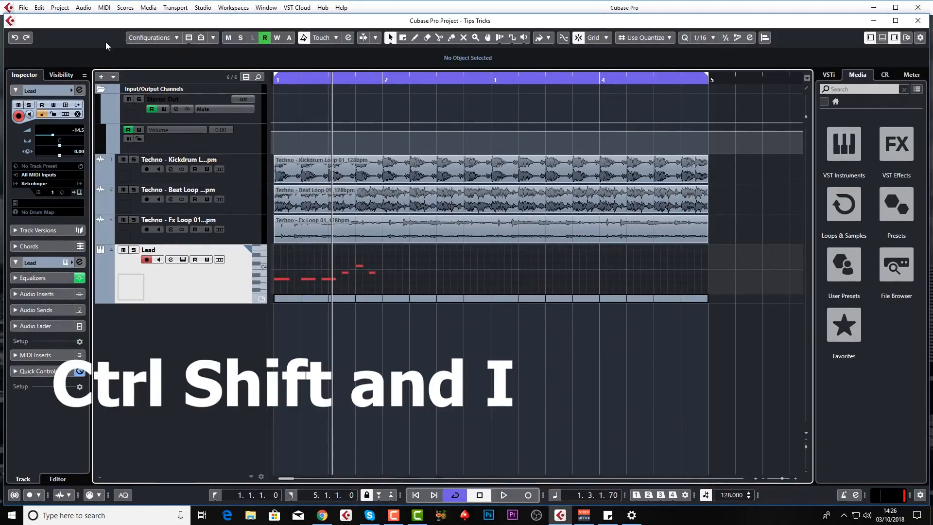
{"action": "left_click", "coordinate": [105, 8]}
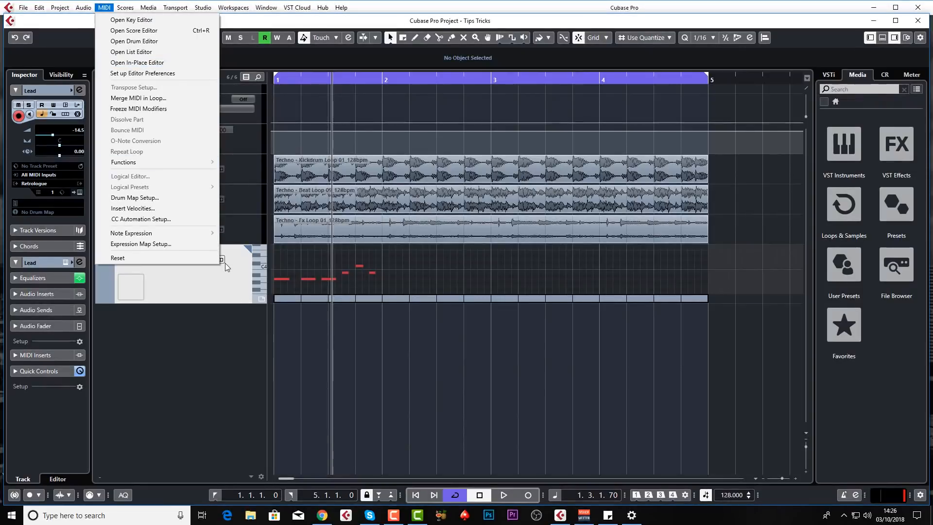
{"action": "left_click", "coordinate": [287, 323]}
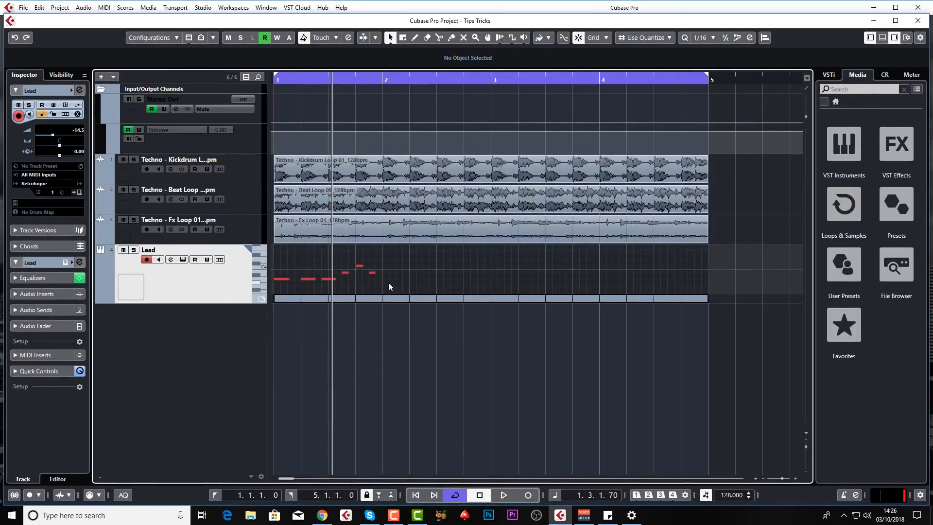
{"action": "key", "text": "z"}
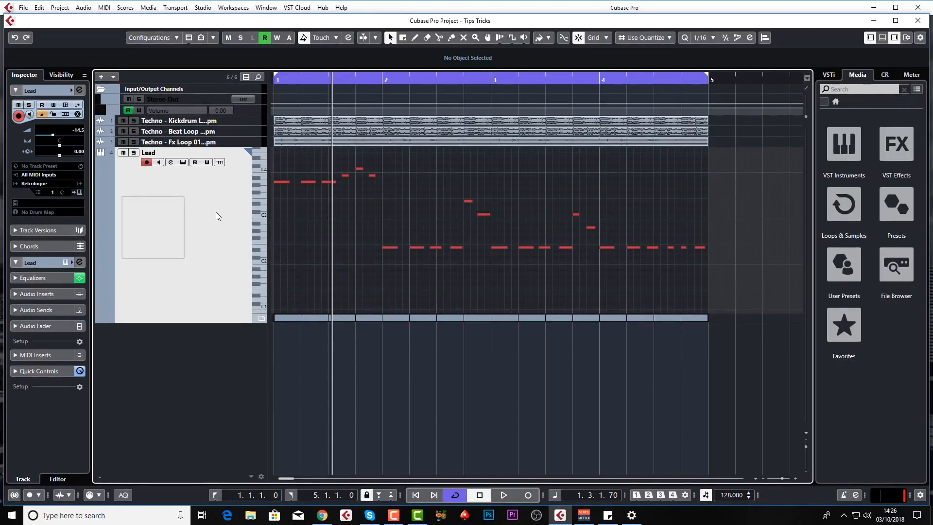
{"action": "left_click", "coordinate": [261, 319]}
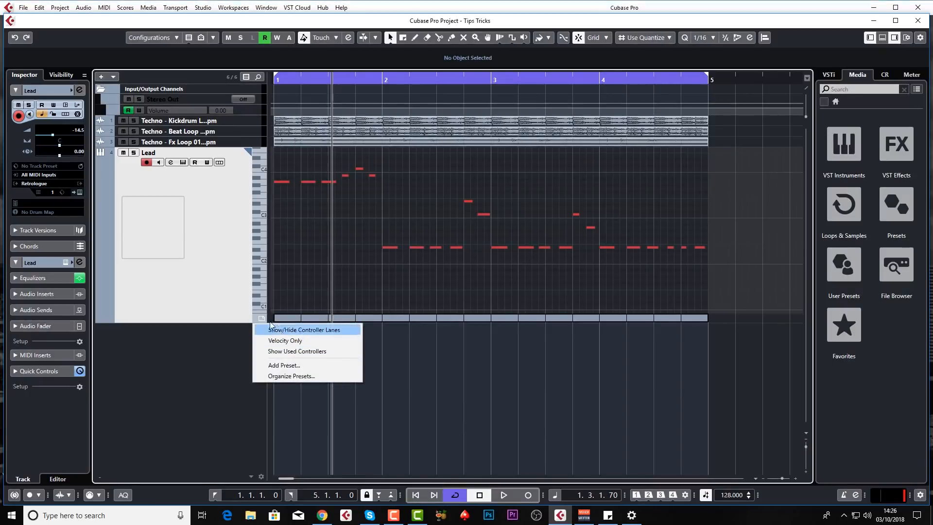
{"action": "left_click", "coordinate": [262, 317]}
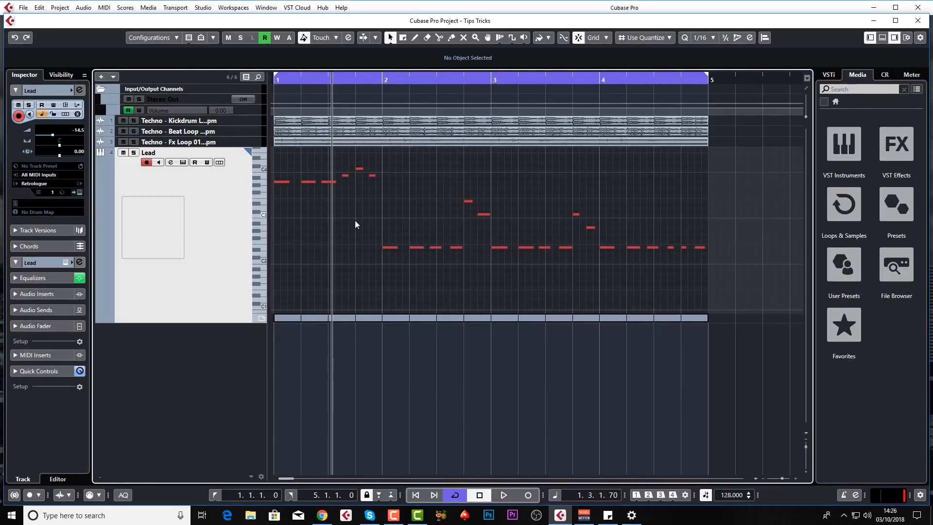
Try drawing extra notes before bar 3 in the Lead track's In-Place Editor and undo them.
{"action": "left_click", "coordinate": [411, 215], "text": "alt"}
{"action": "left_click", "coordinate": [421, 205], "text": "alt"}
{"action": "key", "text": "ctrl+z"}
{"action": "key", "text": "ctrl+z"}
{"action": "key", "text": "ctrl+z"}
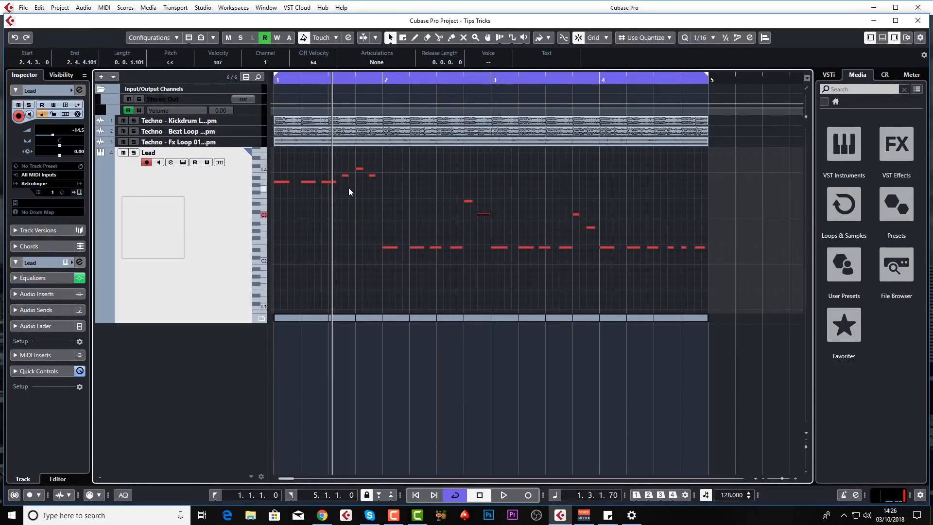
Magnify the Lead track's in-place note display and enlarge the Beat Loop track above it for comparison within bar 1.
{"action": "mouse_move", "coordinate": [259, 154]}
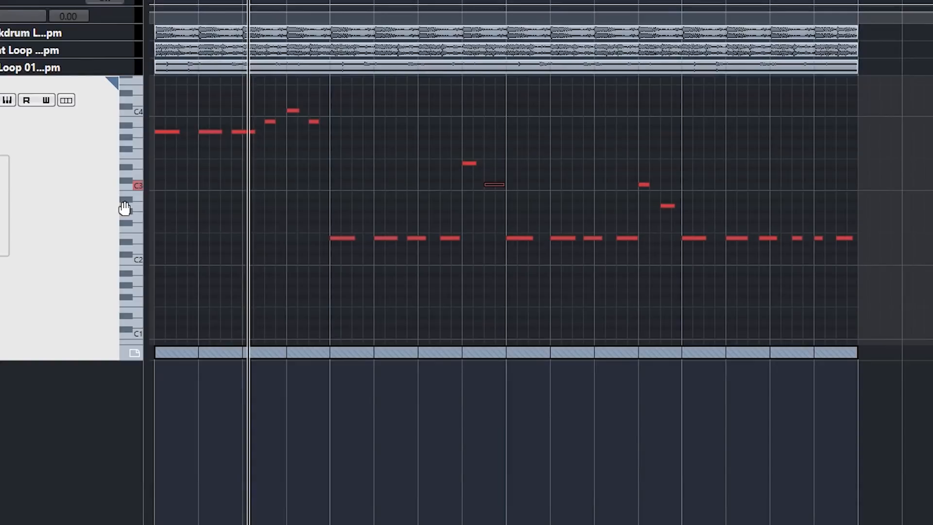
{"action": "left_click_drag", "start_coordinate": [124, 208], "coordinate": [151, 205]}
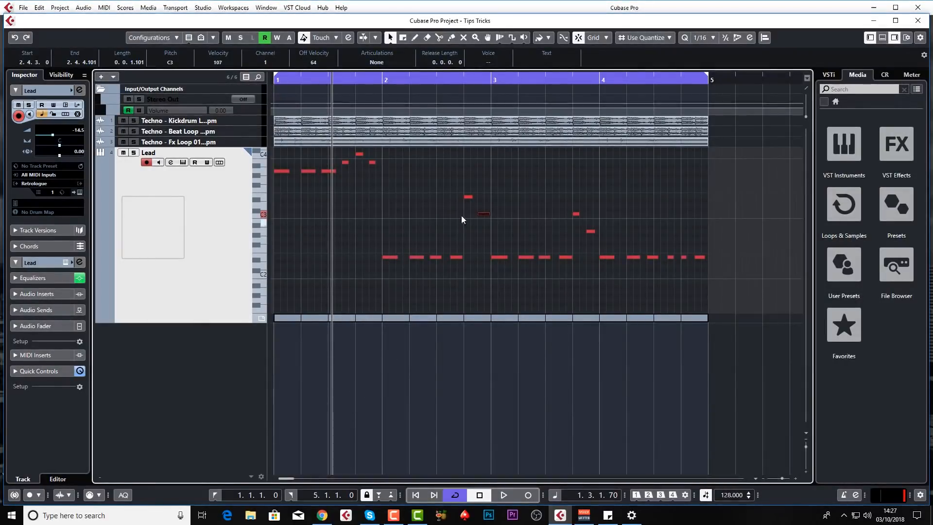
{"action": "left_click_drag", "start_coordinate": [292, 79], "coordinate": [296, 111]}
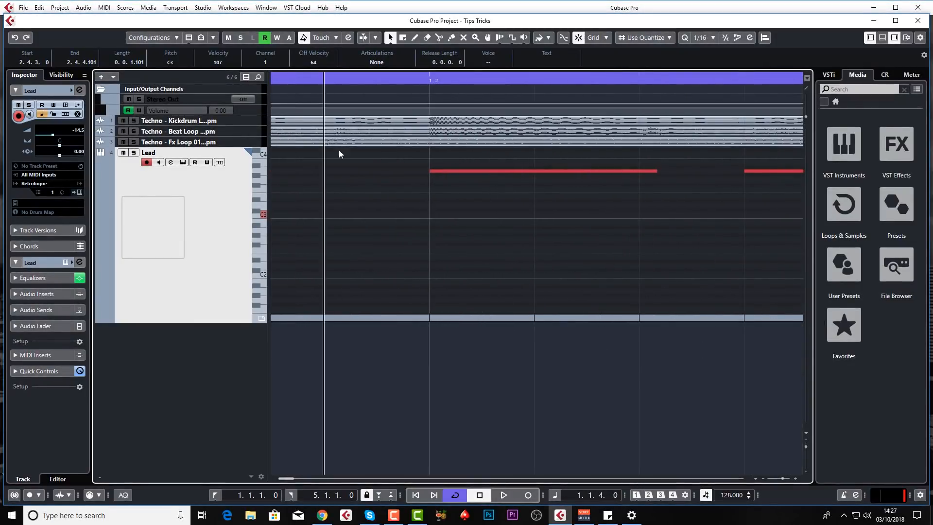
{"action": "left_click", "coordinate": [237, 133]}
{"action": "key", "text": "ctrl+alt+e"}
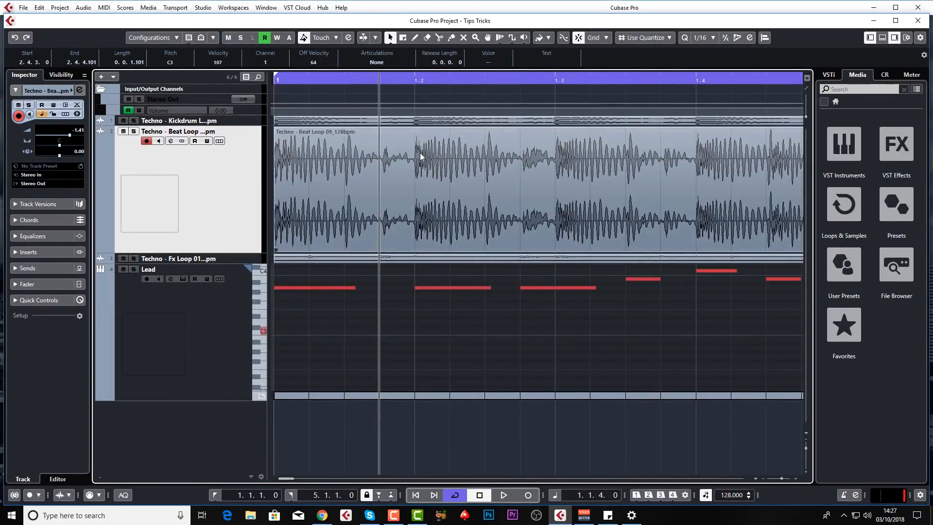
Move the Beat Loop event's start to 1.1.1.79 and the second Lead note to G3 at 1.2.1.80.
{"action": "left_click", "coordinate": [435, 166]}
{"action": "left_click_drag", "start_coordinate": [435, 166], "coordinate": [455, 167]}
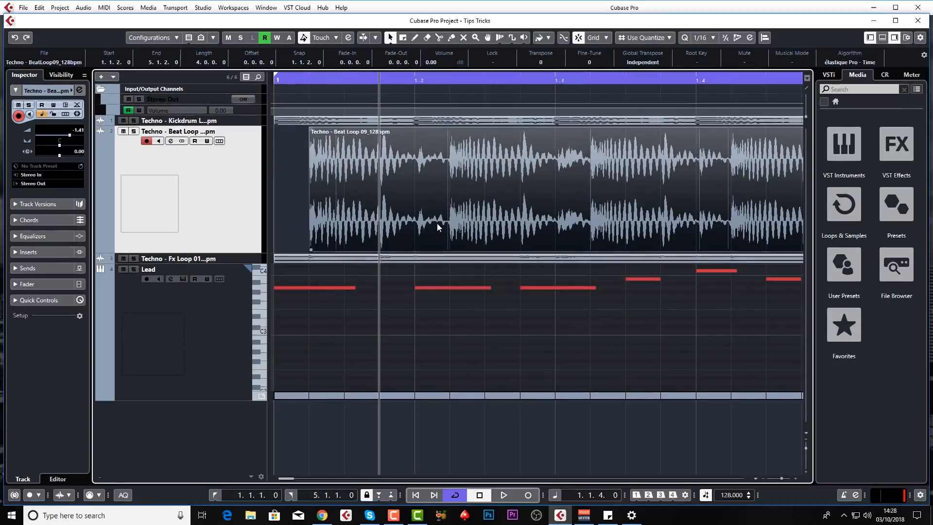
{"action": "left_click", "coordinate": [433, 288]}
{"action": "left_click_drag", "start_coordinate": [444, 287], "coordinate": [469, 297]}
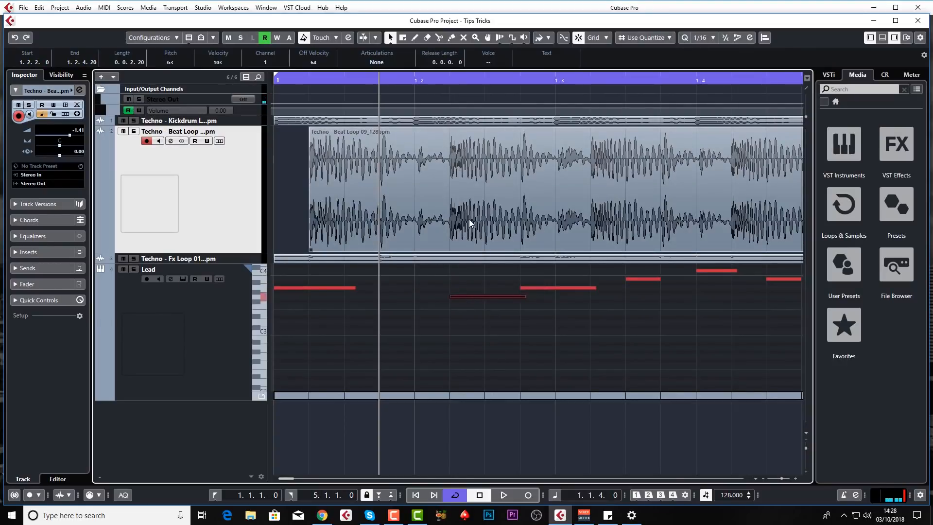
{"action": "left_click_drag", "start_coordinate": [469, 219], "coordinate": [465, 250]}
{"action": "left_click_drag", "start_coordinate": [475, 298], "coordinate": [463, 296]}
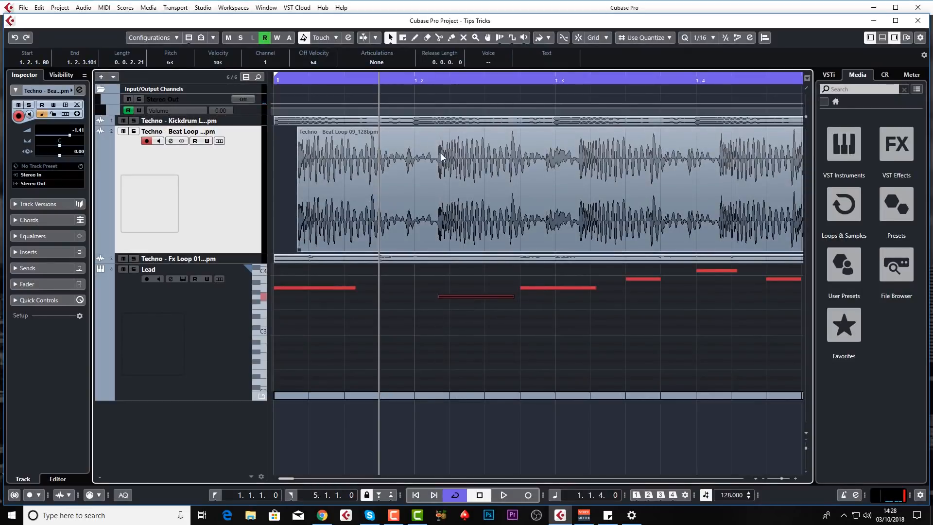
Try moving the Beat Loop event's start to 1.1.3.119, and undo the event and note moves.
{"action": "left_click", "coordinate": [474, 208]}
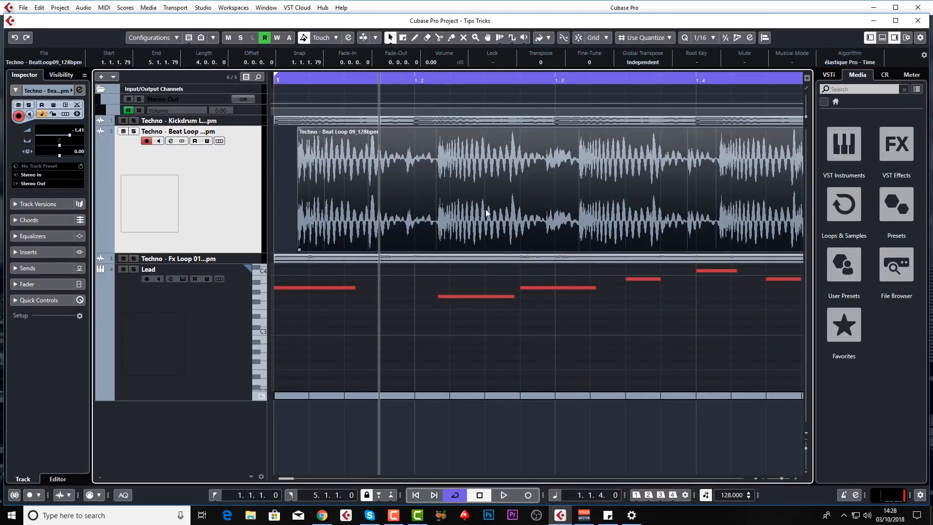
{"action": "left_click_drag", "start_coordinate": [487, 207], "coordinate": [549, 209]}
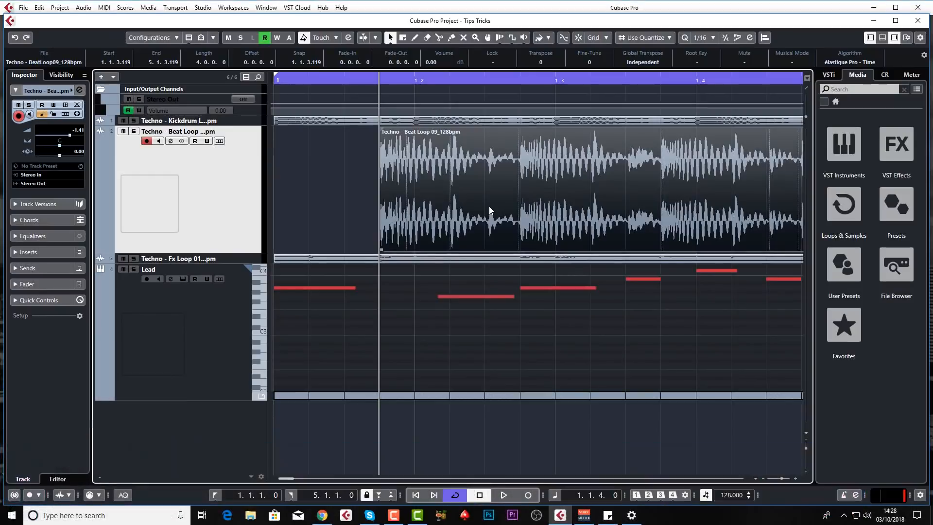
{"action": "key", "text": "ctrl+z"}
{"action": "key", "text": "ctrl+z"}
Close the Lead track's In-Place Editor and show the Beat Loop track's volume automation lane.
{"action": "left_click", "coordinate": [223, 332]}
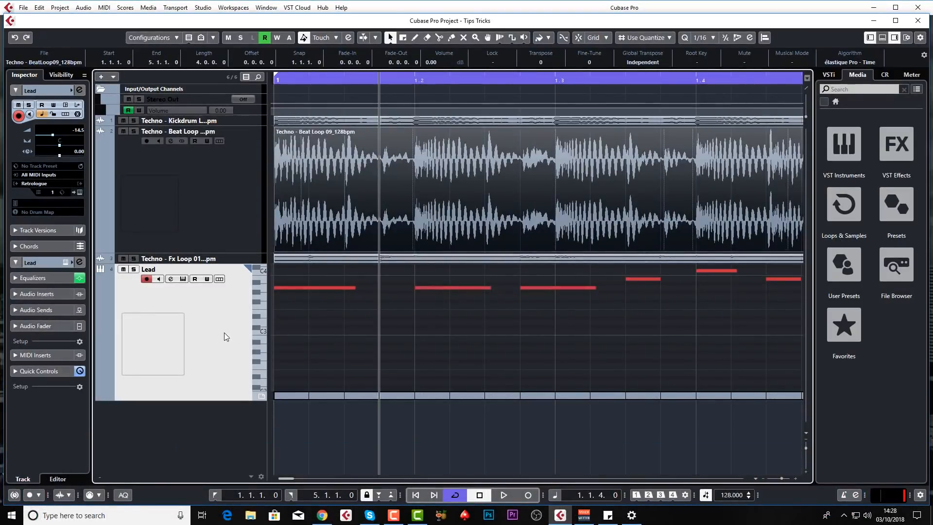
{"action": "key", "text": "ctrl+shift+i"}
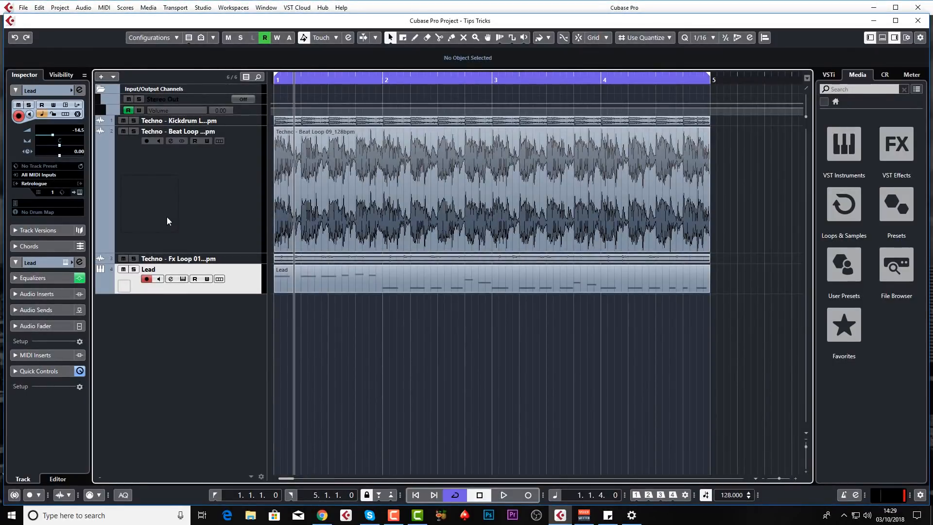
{"action": "left_click", "coordinate": [100, 248]}
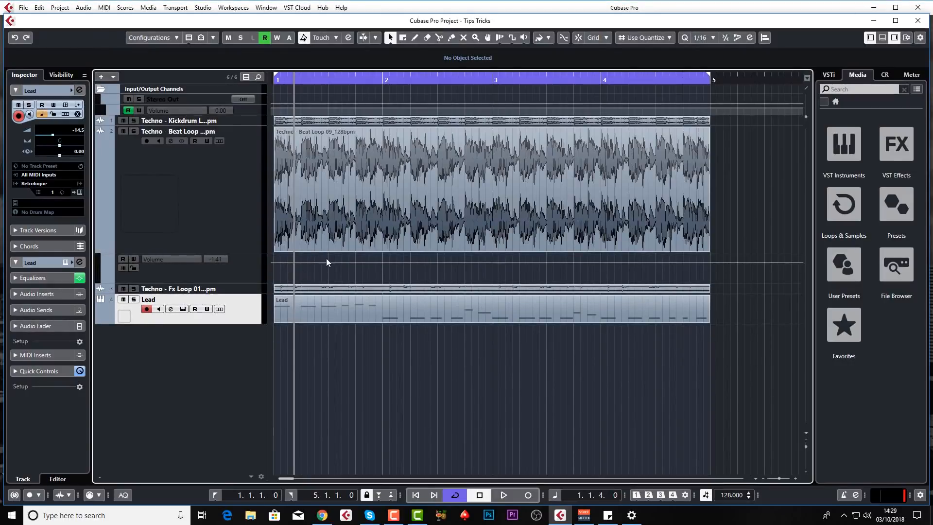
Draw a volume automation curve on the Beat Loop lane, dipping to about -11.7 in bar 2 and -20.3 in bar 3.
{"action": "left_click_drag", "start_coordinate": [383, 262], "coordinate": [429, 275]}
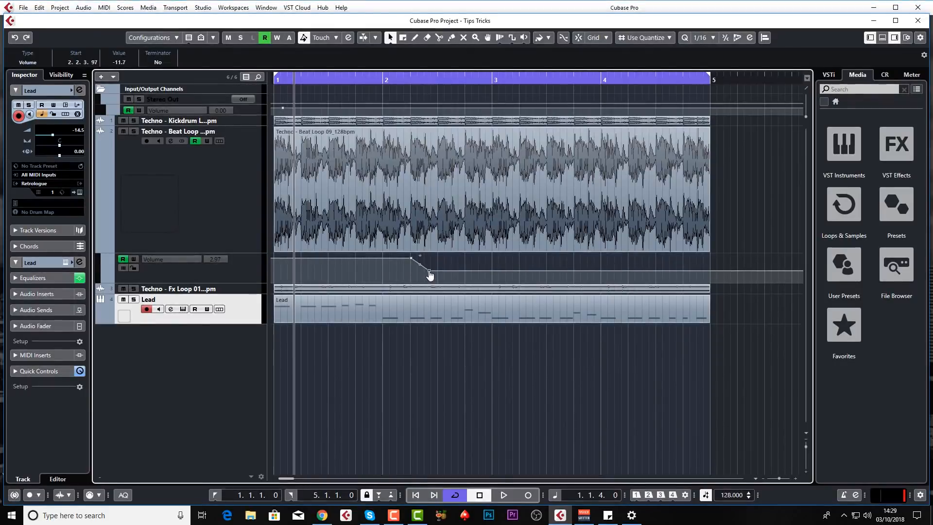
{"action": "left_click", "coordinate": [472, 271]}
{"action": "left_click", "coordinate": [492, 271]}
{"action": "left_click_drag", "start_coordinate": [520, 268], "coordinate": [572, 278]}
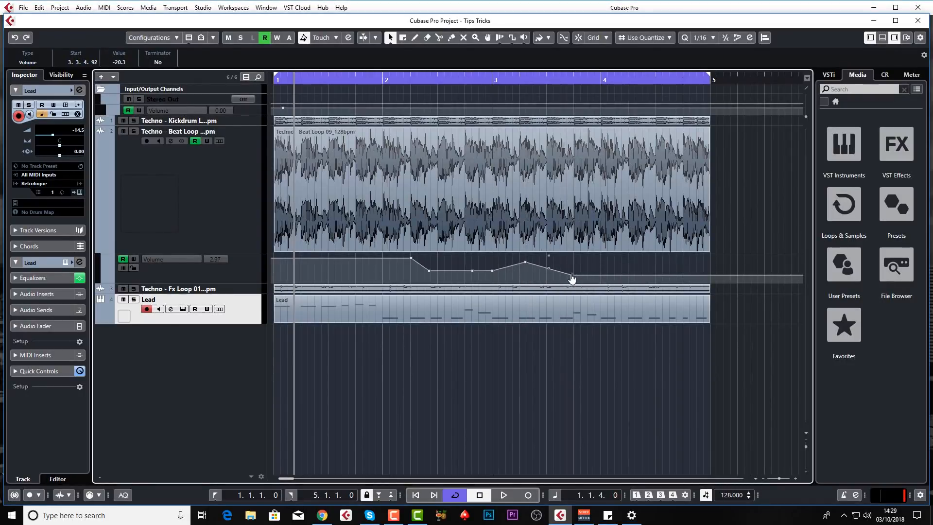
Undo the last volume points drawn on the Beat Loop automation lane.
{"action": "key", "text": "ctrl+z"}
{"action": "key", "text": "ctrl+z"}
{"action": "key", "text": "ctrl+z"}
{"action": "key", "text": "ctrl+z"}
{"action": "key", "text": "ctrl+z"}
{"action": "key", "text": "ctrl+z"}
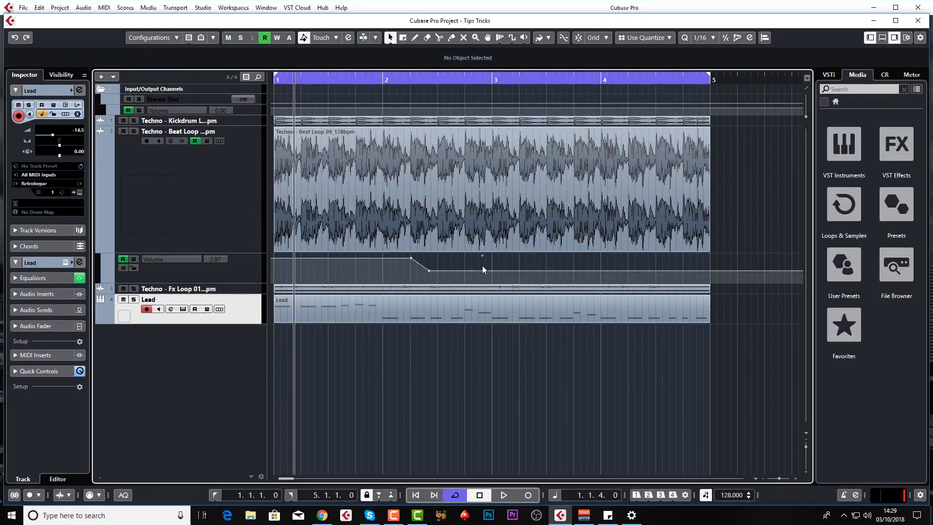
Undo the remaining Beat Loop volume automation points and draw a volume curve on the event itself, peaking just after bar 2 starts.
{"action": "key", "text": "ctrl+z"}
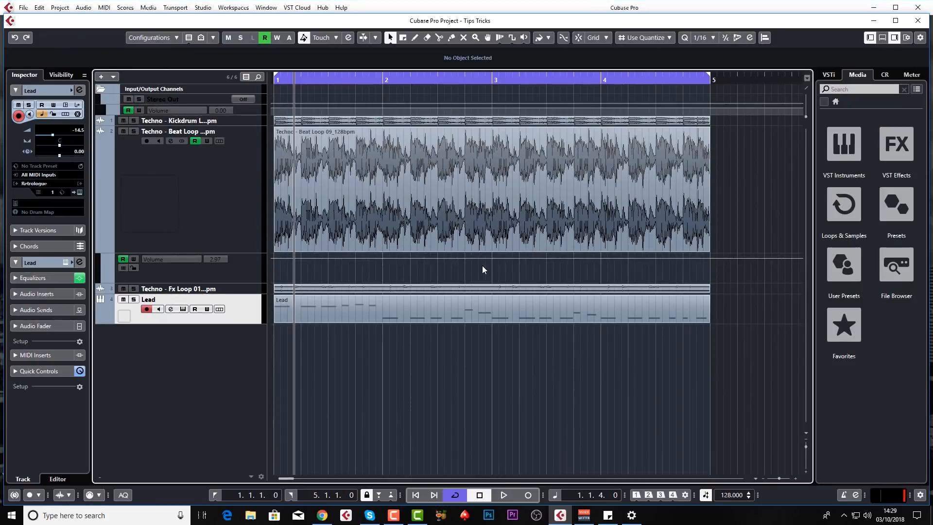
{"action": "right_click", "coordinate": [343, 194]}
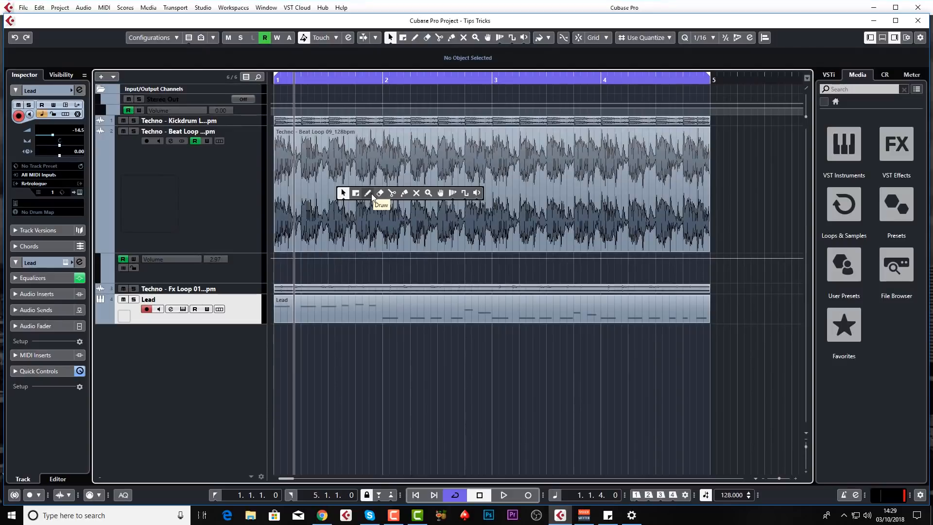
{"action": "left_click", "coordinate": [369, 194]}
{"action": "left_click", "coordinate": [392, 175]}
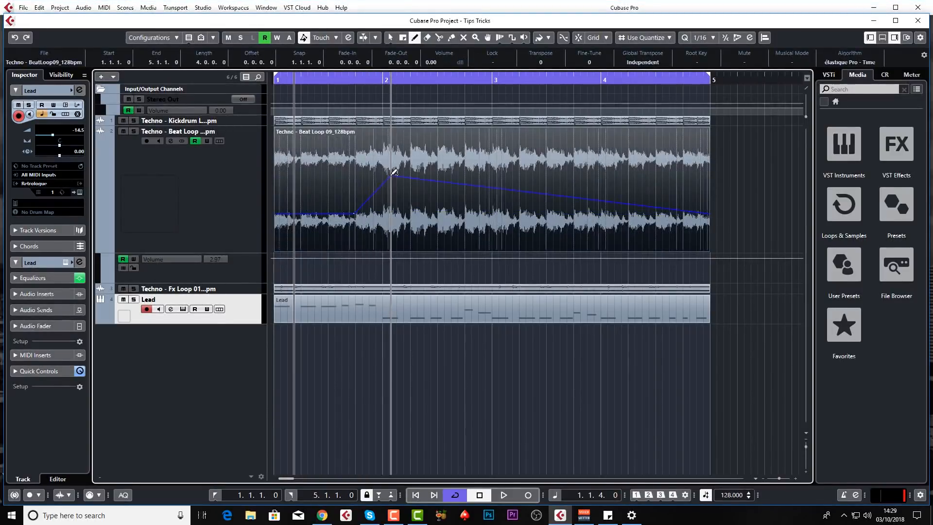
{"action": "left_click_drag", "start_coordinate": [394, 173], "coordinate": [404, 176]}
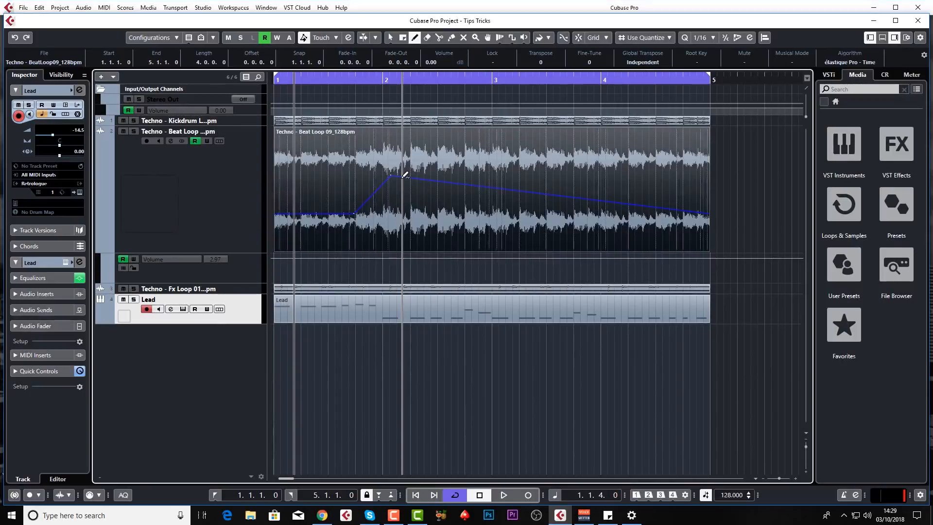
{"action": "mouse_move", "coordinate": [403, 189]}
{"action": "left_mouse_down"}
{"action": "mouse_move", "coordinate": [397, 246]}
{"action": "mouse_move", "coordinate": [411, 247]}
{"action": "mouse_move", "coordinate": [437, 156]}
{"action": "mouse_move", "coordinate": [465, 154]}
{"action": "mouse_move", "coordinate": [474, 236]}
{"action": "mouse_move", "coordinate": [509, 235]}
{"action": "mouse_move", "coordinate": [499, 131]}
{"action": "mouse_move", "coordinate": [544, 151]}
{"action": "mouse_move", "coordinate": [548, 197]}
{"action": "left_mouse_up"}
Undo the volume curve drawn directly on the Beat Loop event.
{"action": "key", "text": "ctrl+z"}
{"action": "key", "text": "ctrl+z"}
{"action": "key", "text": "ctrl+z"}
{"action": "key", "text": "ctrl+z"}
{"action": "key", "text": "ctrl+z"}
{"action": "key", "text": "ctrl+z"}
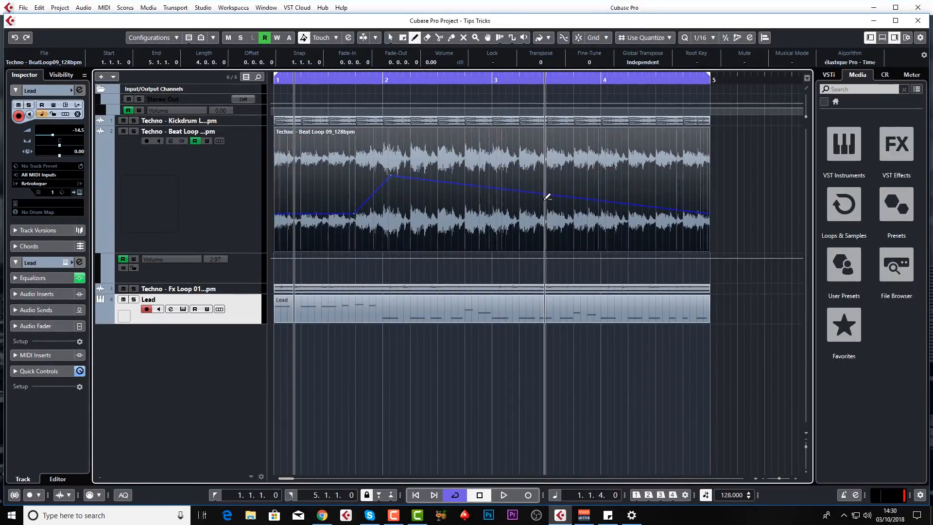
{"action": "key", "text": "ctrl+z"}
{"action": "key", "text": "ctrl+z"}
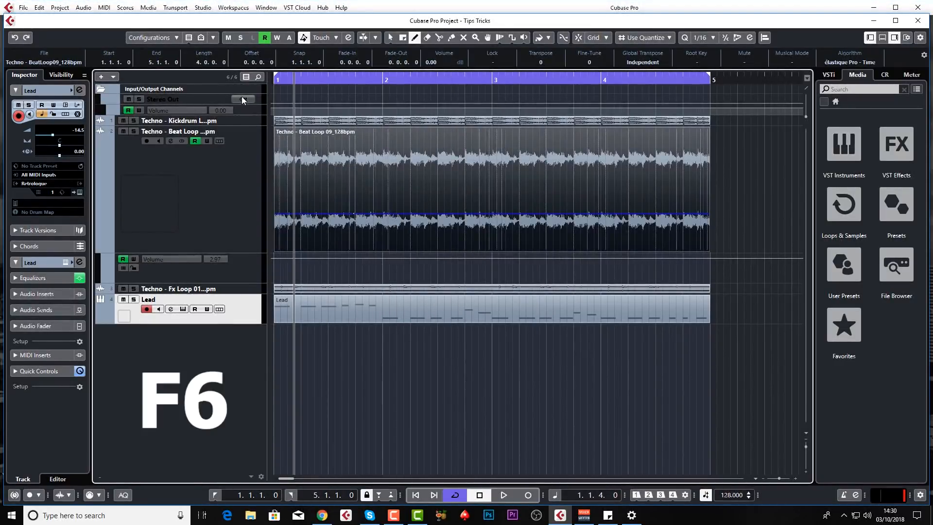
Enable Show Data on Tracks in the Automation Panel's settings and close the panel.
{"action": "key", "text": "F6"}
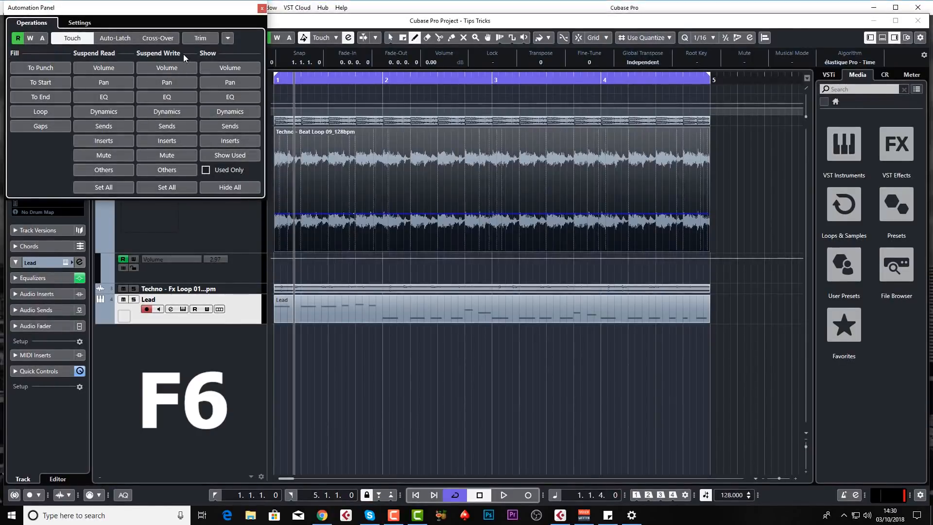
{"action": "left_click", "coordinate": [90, 23]}
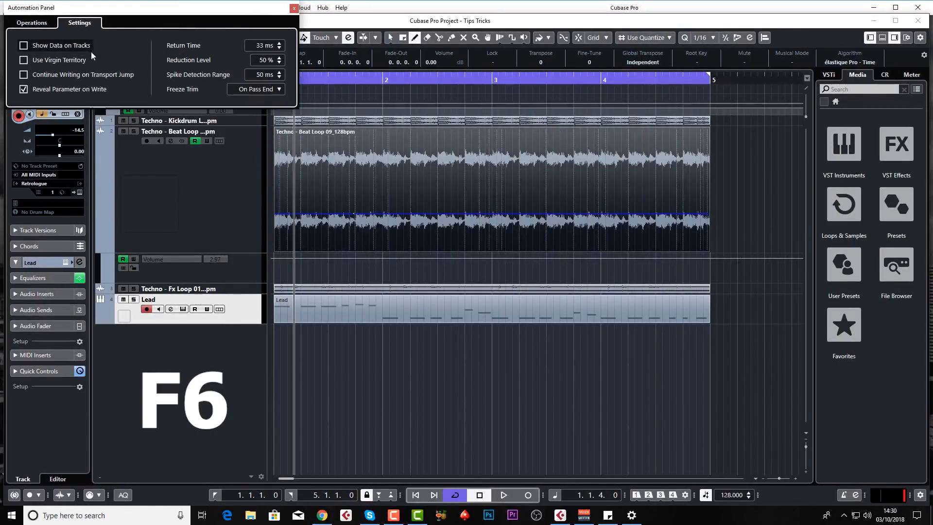
{"action": "left_click", "coordinate": [56, 45]}
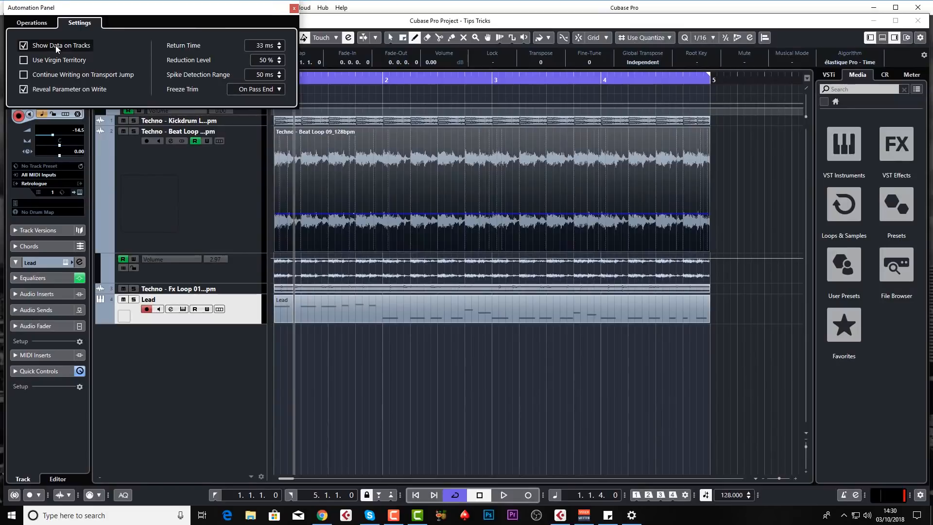
{"action": "key", "text": "F6"}
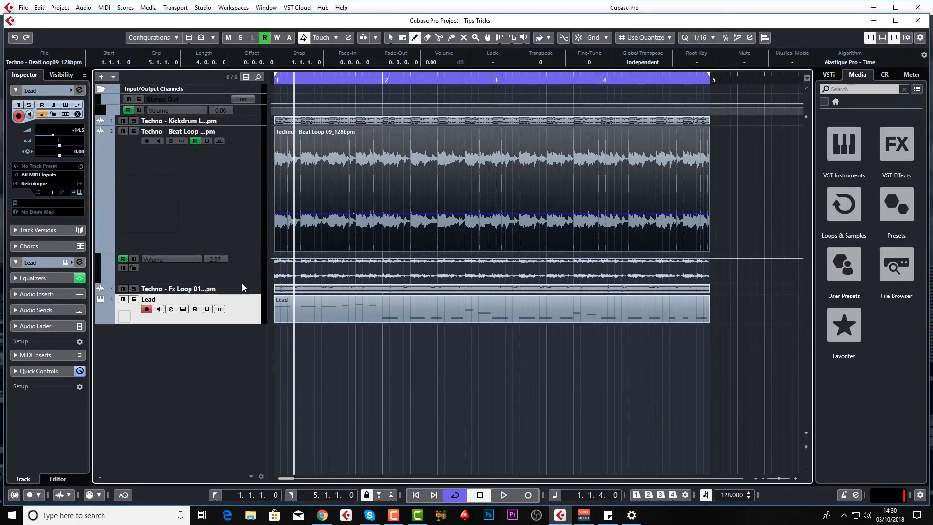
Enlarge the Beat Loop volume automation lane and draw a curve with several dips from late bar 1 to mid bar 2.
{"action": "left_click_drag", "start_coordinate": [242, 283], "coordinate": [242, 351]}
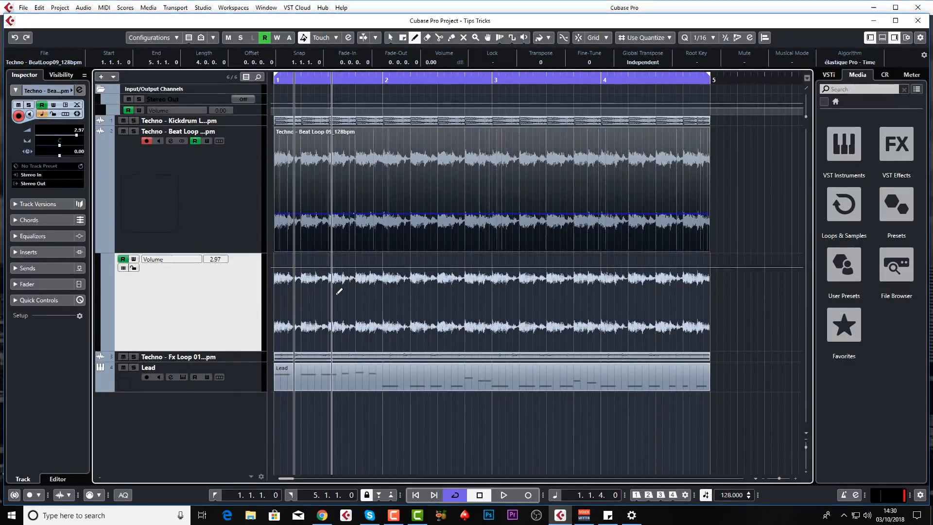
{"action": "left_click", "coordinate": [349, 267]}
{"action": "key", "text": "h"}
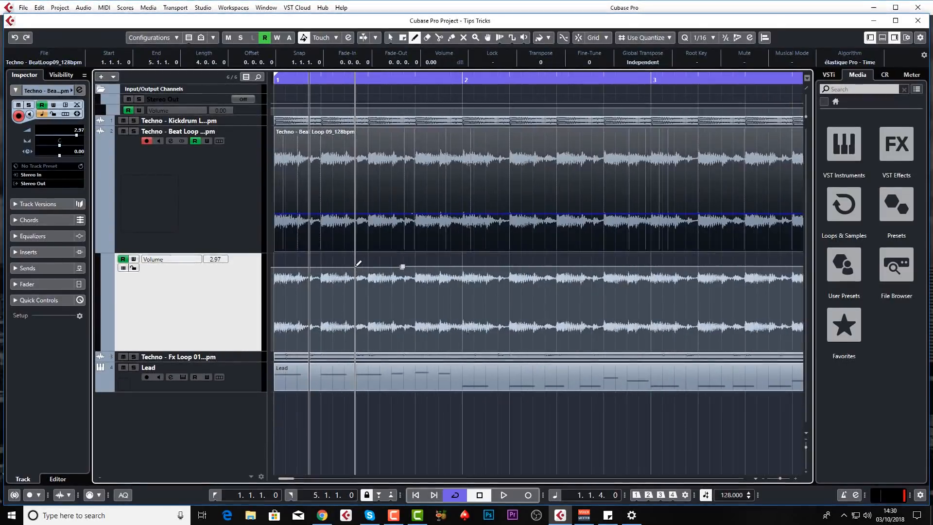
{"action": "mouse_move", "coordinate": [407, 265]}
{"action": "left_mouse_down"}
{"action": "mouse_move", "coordinate": [411, 314]}
{"action": "mouse_move", "coordinate": [473, 270]}
{"action": "mouse_move", "coordinate": [505, 272]}
{"action": "mouse_move", "coordinate": [496, 331]}
{"action": "left_mouse_up"}
{"action": "mouse_move", "coordinate": [513, 271]}
{"action": "left_mouse_down"}
{"action": "mouse_move", "coordinate": [516, 311]}
{"action": "mouse_move", "coordinate": [567, 330]}
{"action": "mouse_move", "coordinate": [577, 308]}
{"action": "left_mouse_up"}
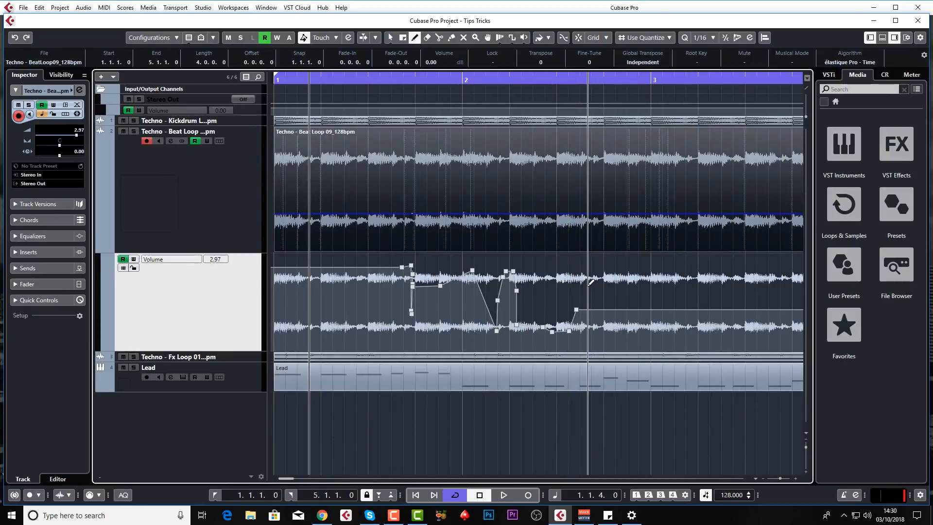
Turn Show Data on Tracks off and back on in the Automation Panel's settings to compare the lane display, and close the panel.
{"action": "key", "text": "F6"}
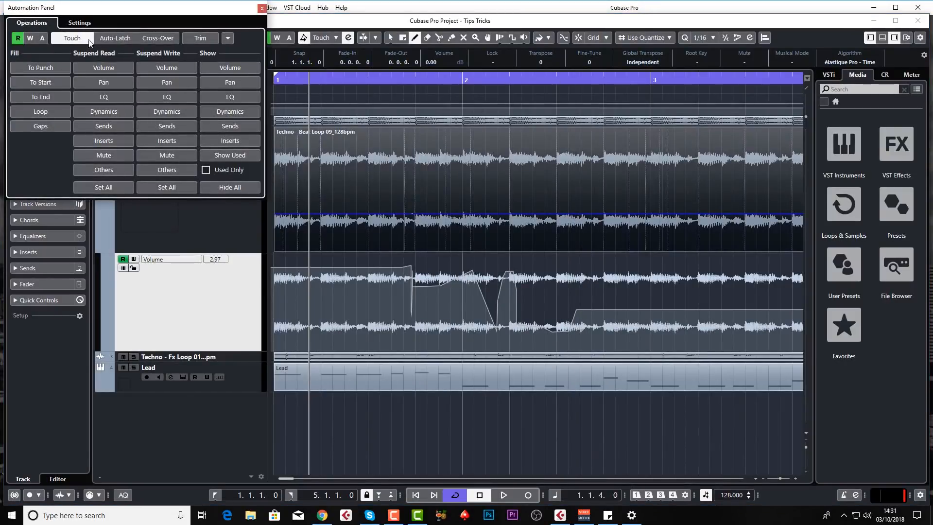
{"action": "left_click", "coordinate": [69, 22]}
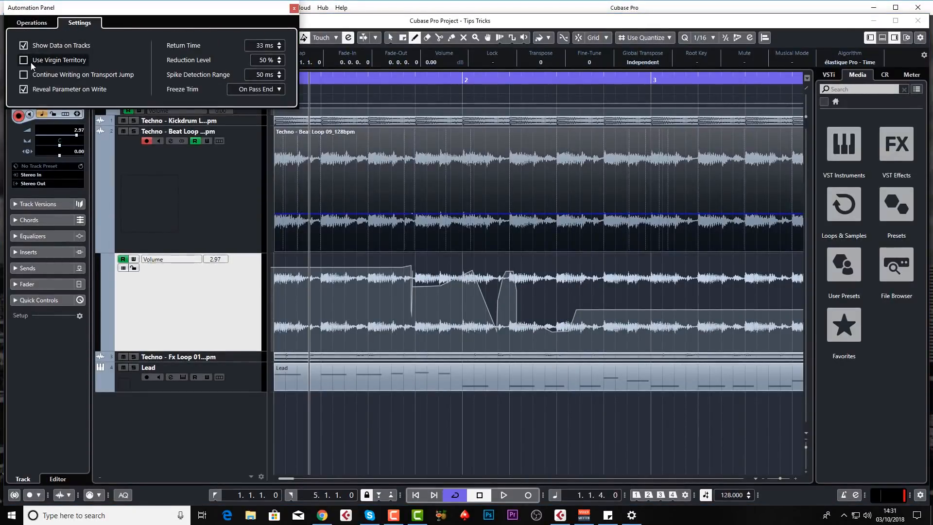
{"action": "left_click", "coordinate": [24, 46]}
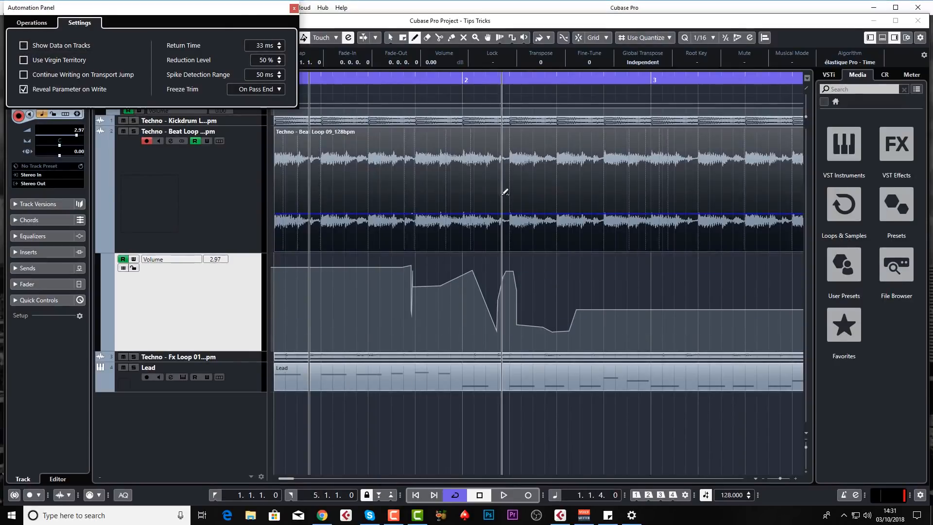
{"action": "left_click", "coordinate": [66, 44]}
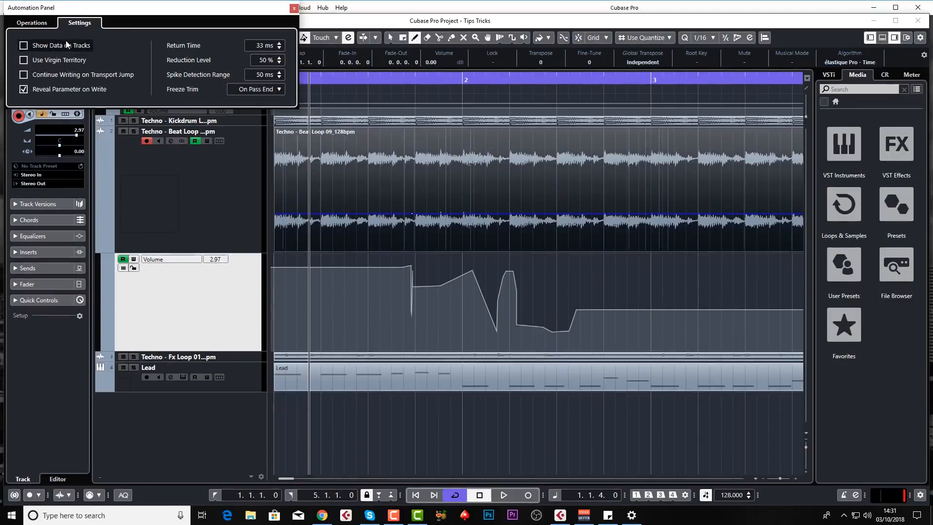
{"action": "left_click", "coordinate": [294, 8]}
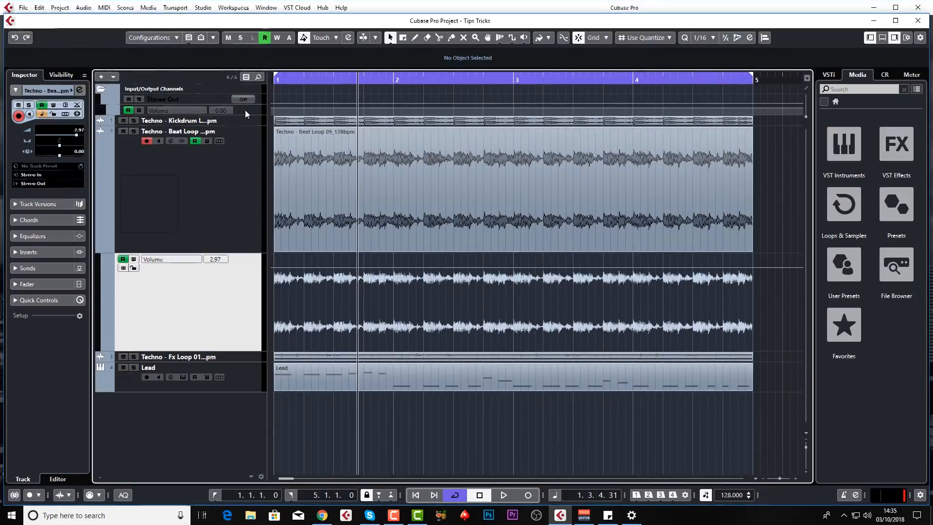
Enable Use Virgin Territory in the Automation Panel's settings and close the panel.
{"action": "key", "text": "F6"}
{"action": "left_click", "coordinate": [76, 21]}
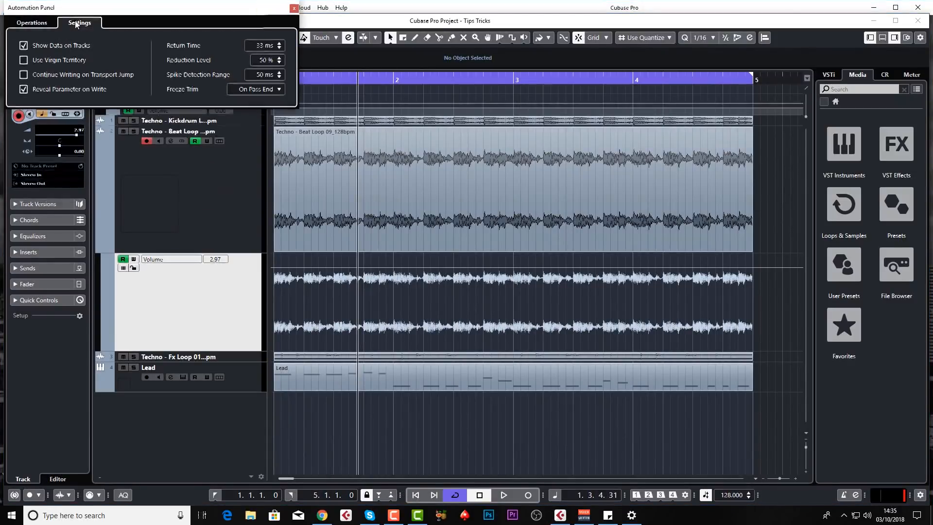
{"action": "left_click", "coordinate": [52, 59]}
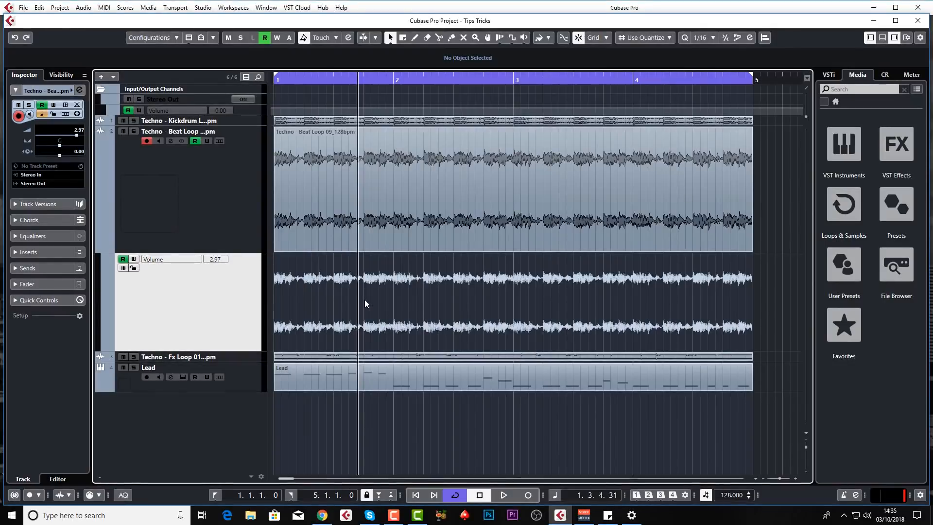
Draw volume automation on the Beat Loop lane from early bar 1 to bar 3, dipping mid bar 1 and near beat 2 of bar 2.
{"action": "right_click", "coordinate": [306, 294]}
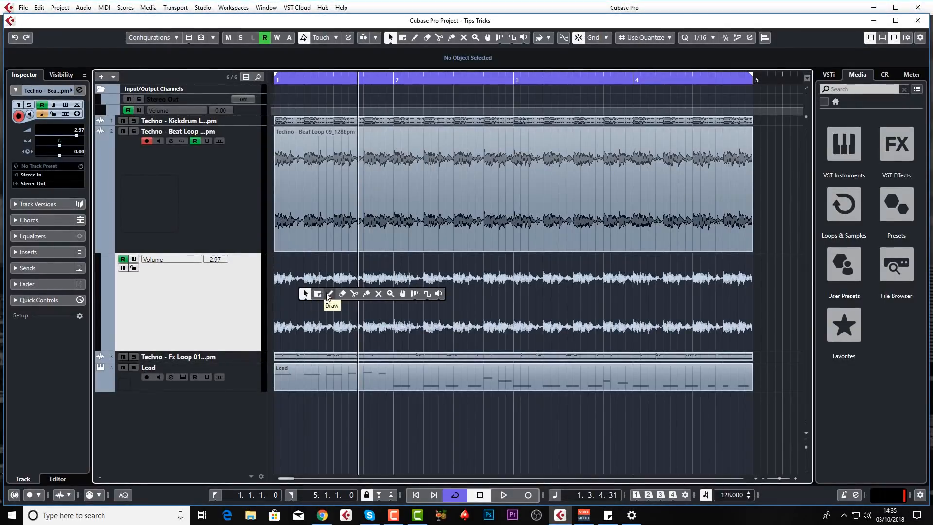
{"action": "left_click", "coordinate": [307, 294]}
{"action": "mouse_move", "coordinate": [301, 281]}
{"action": "left_mouse_down"}
{"action": "mouse_move", "coordinate": [333, 327]}
{"action": "mouse_move", "coordinate": [371, 279]}
{"action": "left_mouse_up"}
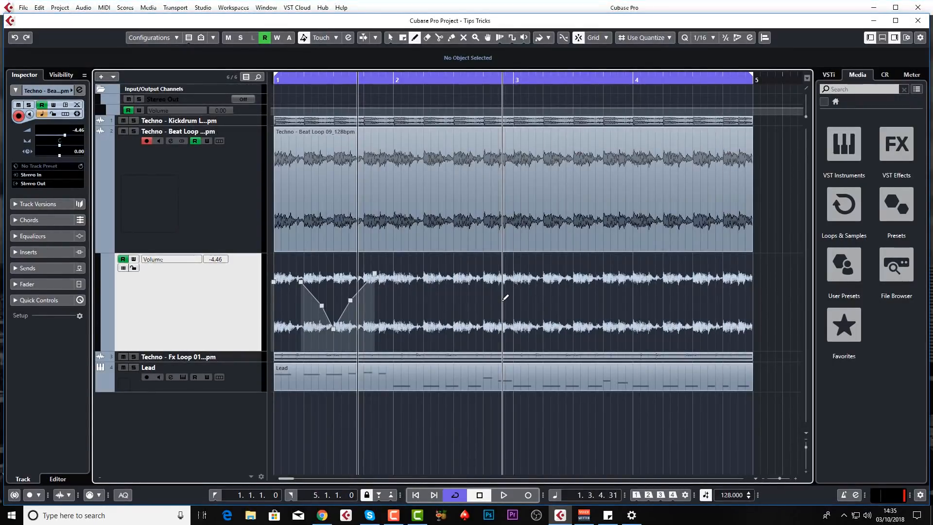
{"action": "right_click", "coordinate": [413, 281]}
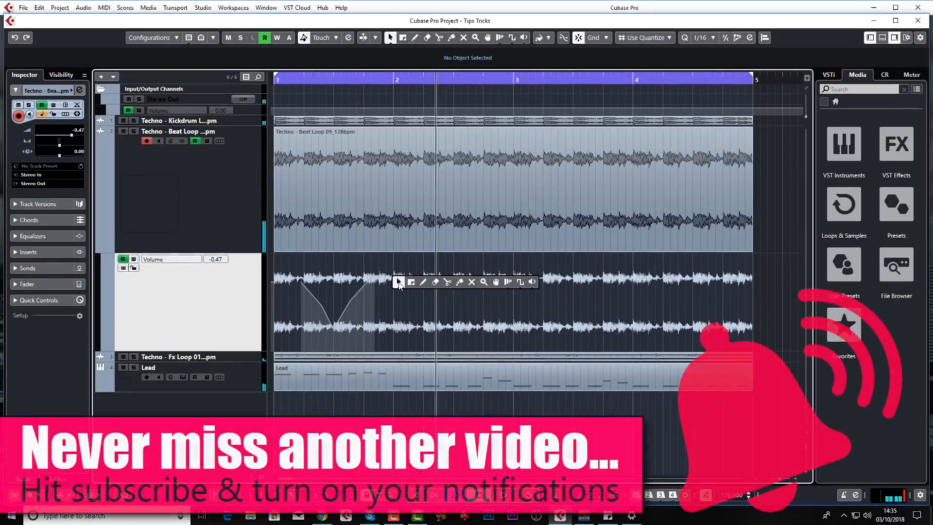
{"action": "left_click", "coordinate": [423, 282]}
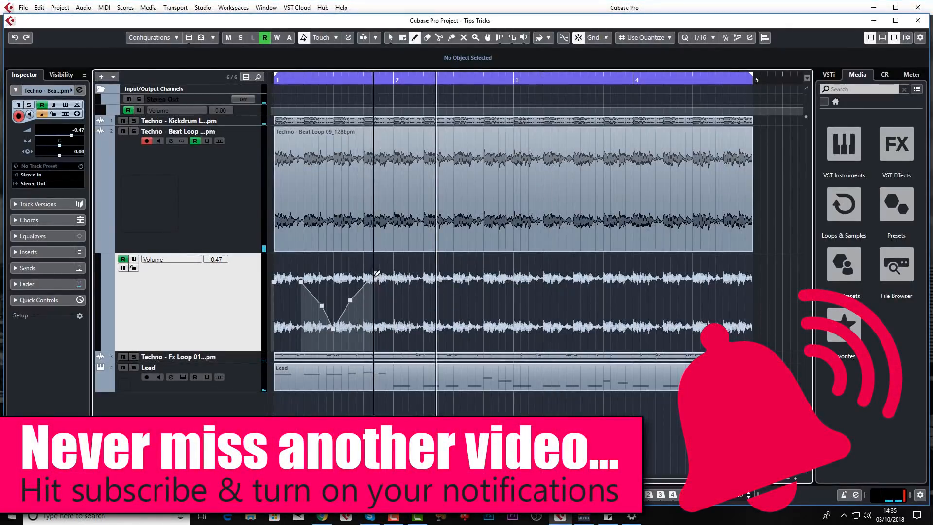
{"action": "mouse_move", "coordinate": [377, 272]}
{"action": "left_mouse_down"}
{"action": "mouse_move", "coordinate": [417, 330]}
{"action": "mouse_move", "coordinate": [505, 311]}
{"action": "mouse_move", "coordinate": [514, 279]}
{"action": "left_mouse_up"}
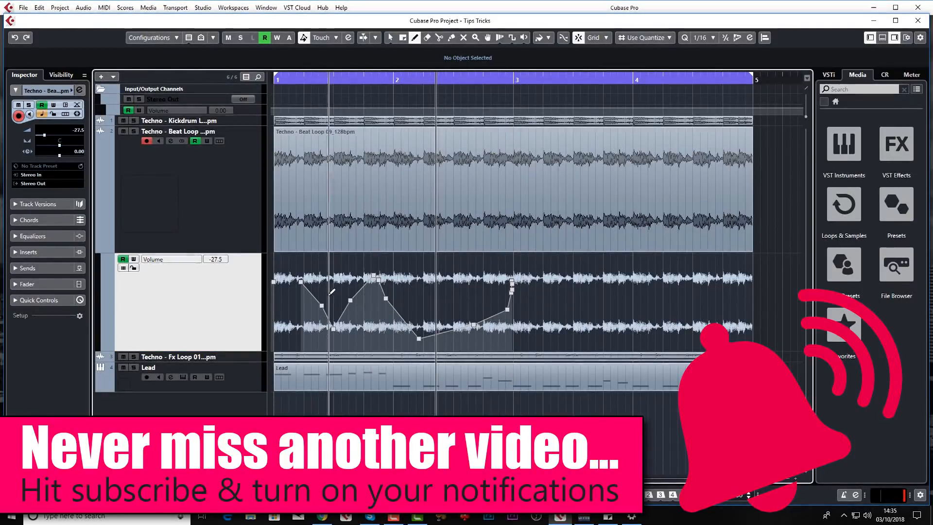
Play the project from the start and move the Beat Loop track's volume fader during playback to test the automated and empty sections.
{"action": "key", "text": "1"}
{"action": "key", "text": "period"}
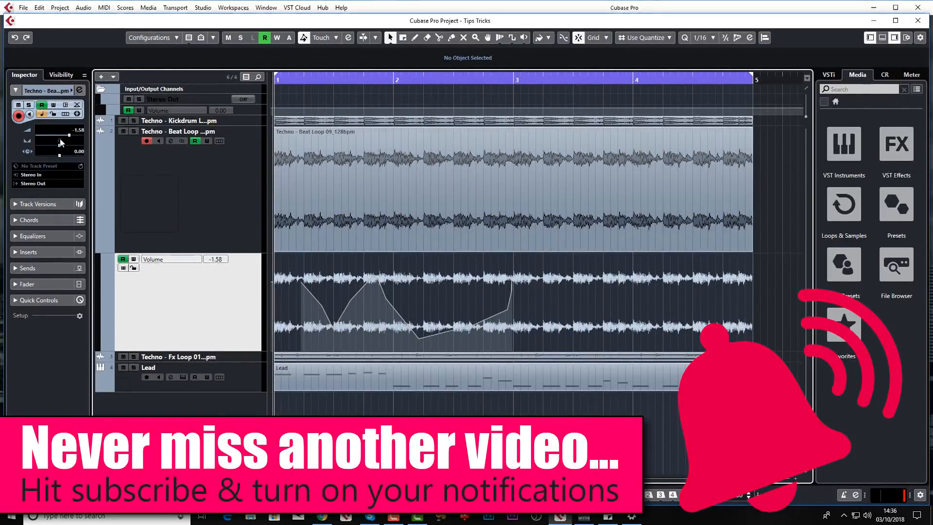
{"action": "key", "text": "space"}
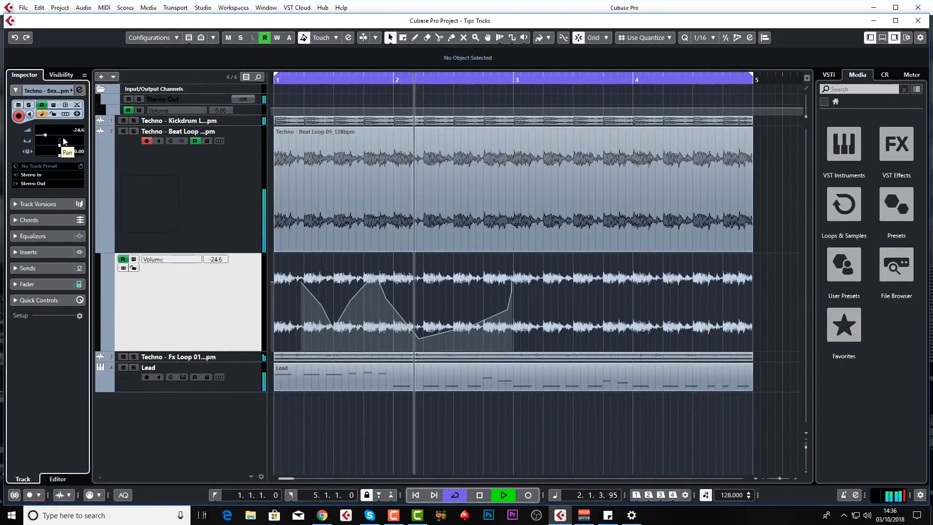
{"action": "left_click_drag", "start_coordinate": [66, 135], "coordinate": [50, 136]}
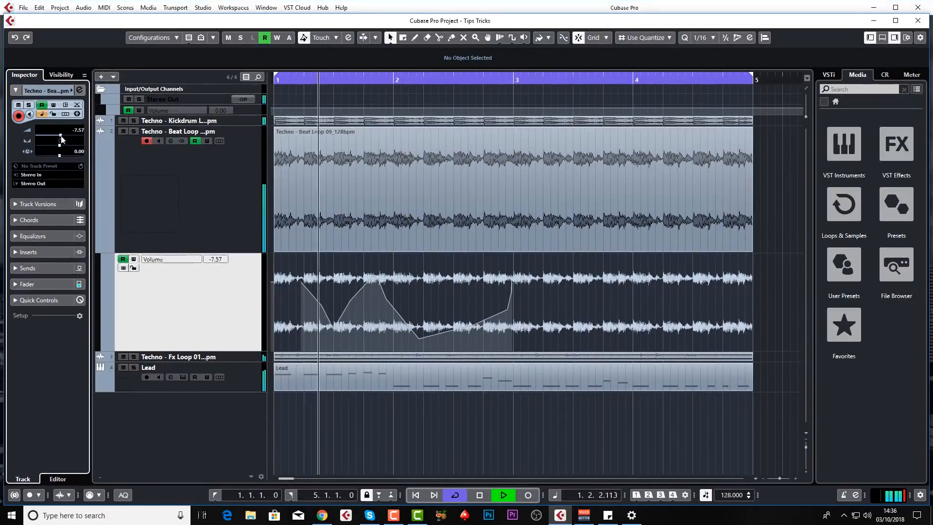
{"action": "key", "text": "space"}
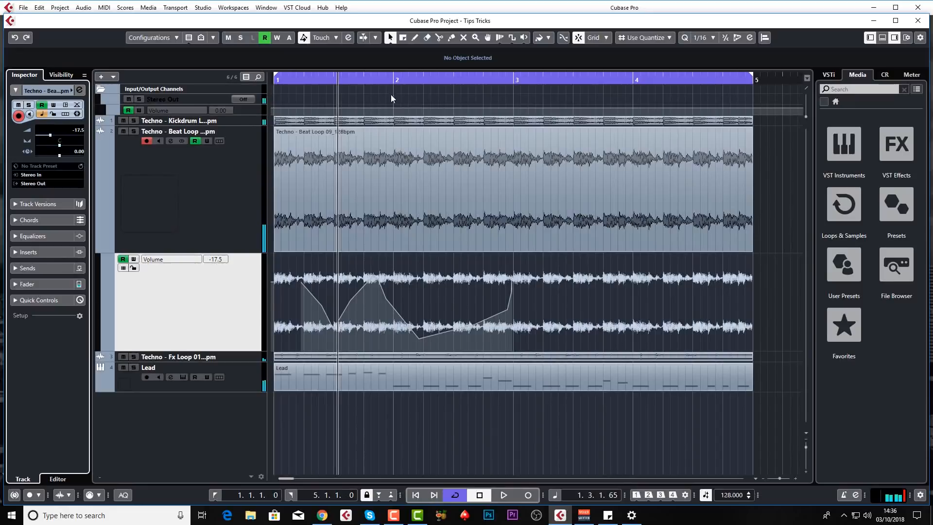
{"action": "key", "text": "space"}
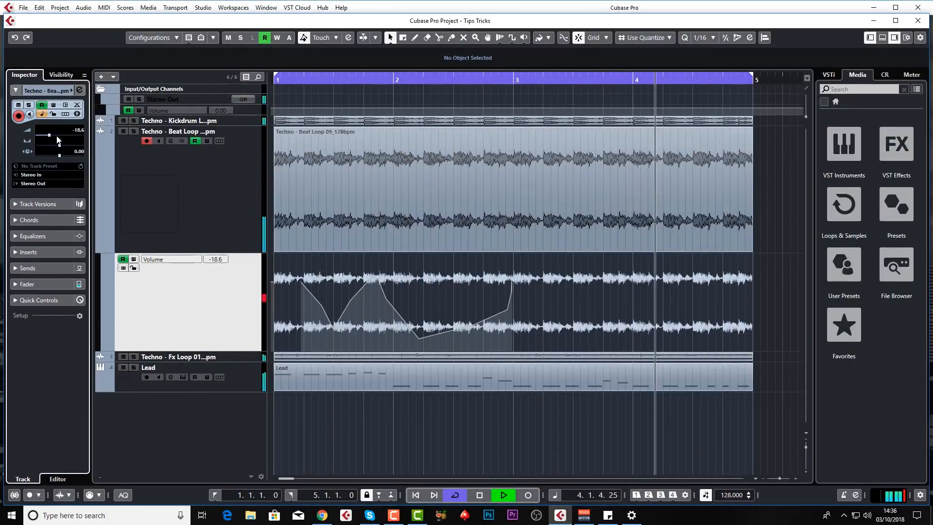
{"action": "key", "text": "space"}
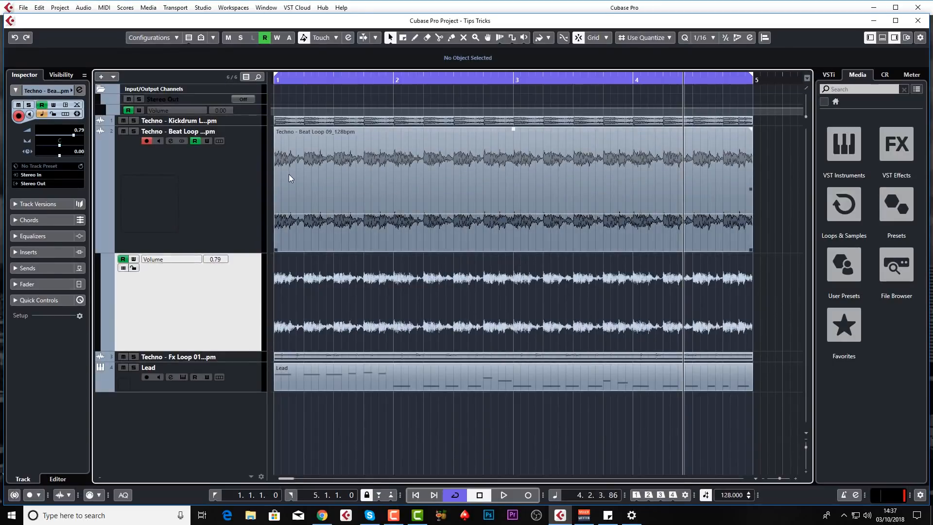
Split the Beat Loop event at eight points across bars 1 to 4, including 2.1.4, 2.3.1, 3.1.4 and 3.2.4.
{"action": "right_click", "coordinate": [366, 180]}
{"action": "left_click", "coordinate": [412, 177]}
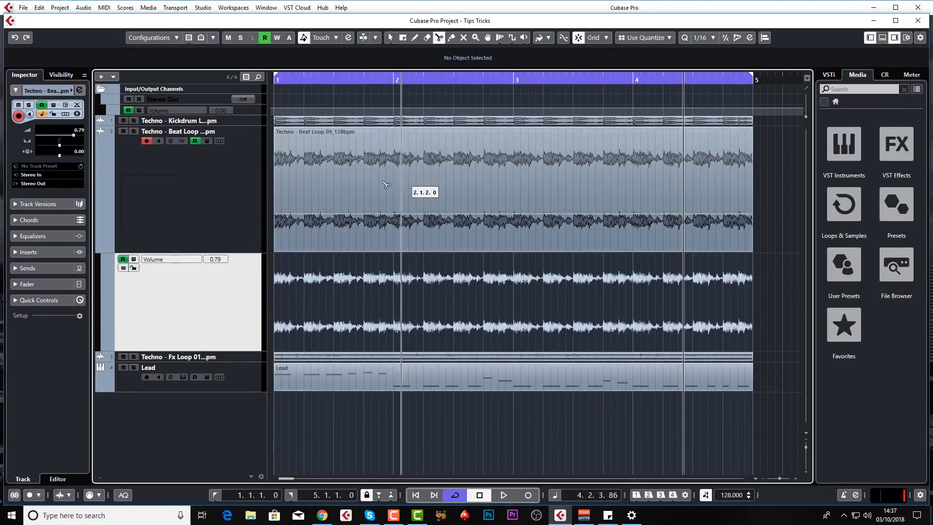
{"action": "left_click", "coordinate": [324, 183]}
{"action": "left_click", "coordinate": [362, 185]}
{"action": "left_click", "coordinate": [417, 188]}
{"action": "left_click", "coordinate": [454, 188]}
{"action": "left_click", "coordinate": [536, 192]}
{"action": "left_click", "coordinate": [566, 193]}
{"action": "left_click", "coordinate": [626, 194]}
{"action": "left_click", "coordinate": [656, 194]}
Add short fades to the Beat Loop slices, including a fade-in at 2.1.4 and a fade-in and fade-out on the 3.1.4 slice.
{"action": "key", "text": "1"}
{"action": "left_click", "coordinate": [558, 199]}
{"action": "left_click_drag", "start_coordinate": [558, 197], "coordinate": [436, 174]}
{"action": "left_click_drag", "start_coordinate": [419, 139], "coordinate": [352, 132]}
{"action": "left_click", "coordinate": [328, 130]}
{"action": "left_click_drag", "start_coordinate": [420, 129], "coordinate": [425, 130]}
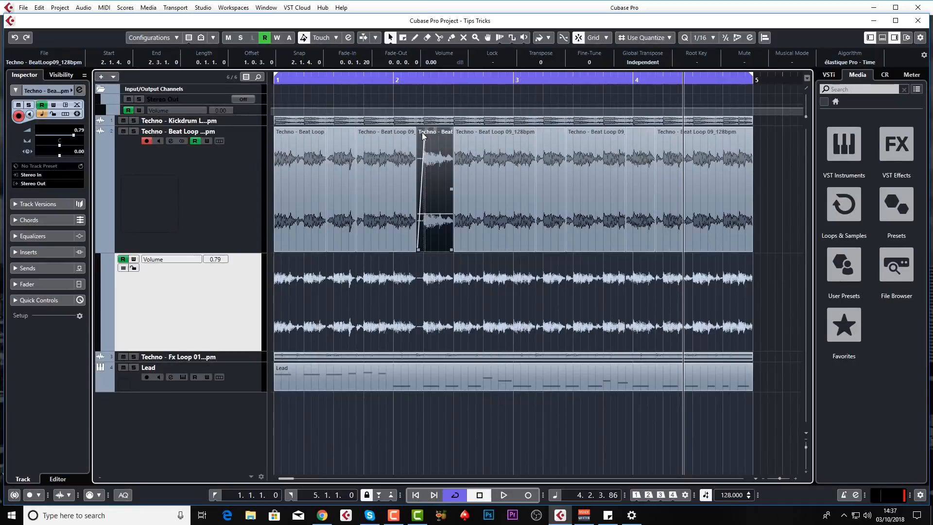
{"action": "left_click_drag", "start_coordinate": [537, 130], "coordinate": [559, 129]}
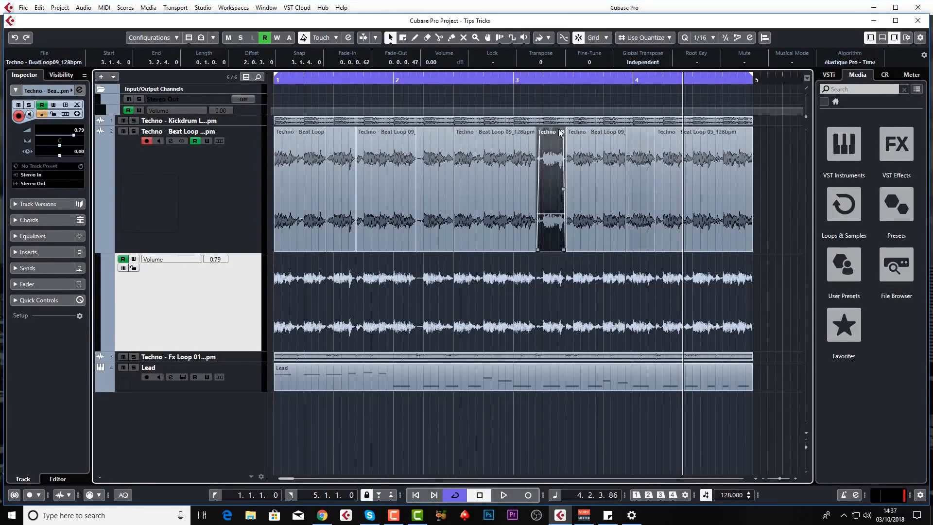
{"action": "left_click_drag", "start_coordinate": [654, 129], "coordinate": [648, 129]}
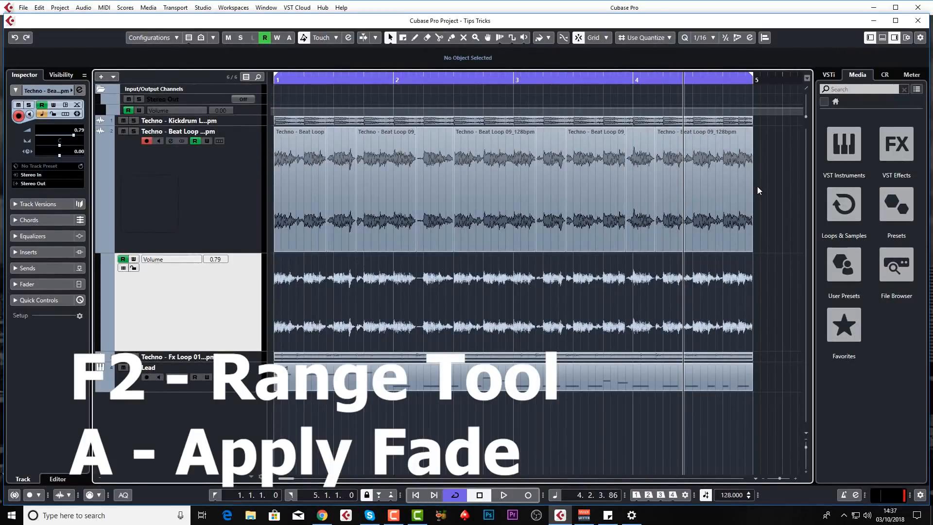
Apply a fade to the end of the Beat Loop event with a range selection from 4.4.2 to 5.1.3.
{"action": "key", "text": "F2"}
{"action": "left_click_drag", "start_coordinate": [767, 188], "coordinate": [730, 331]}
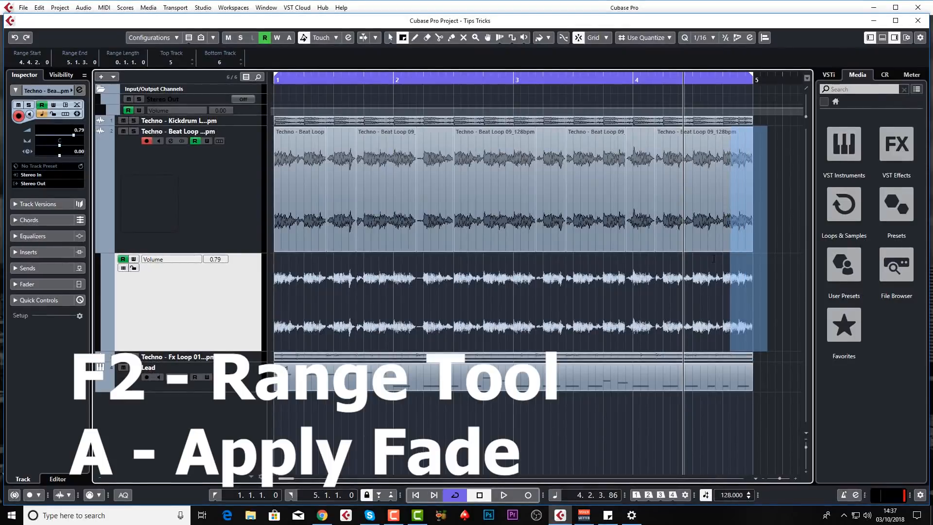
{"action": "key", "text": "a"}
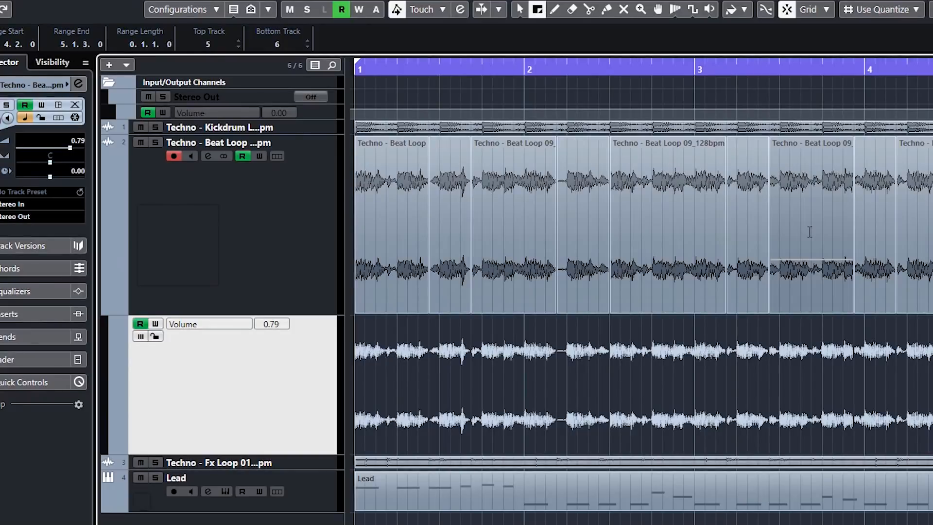
Undo the recent Beat Loop fades and the splits made in bars 3 and 4.
{"action": "key", "text": "ctrl+z"}
{"action": "key", "text": "ctrl+z"}
{"action": "key", "text": "ctrl+z"}
{"action": "key", "text": "ctrl+z"}
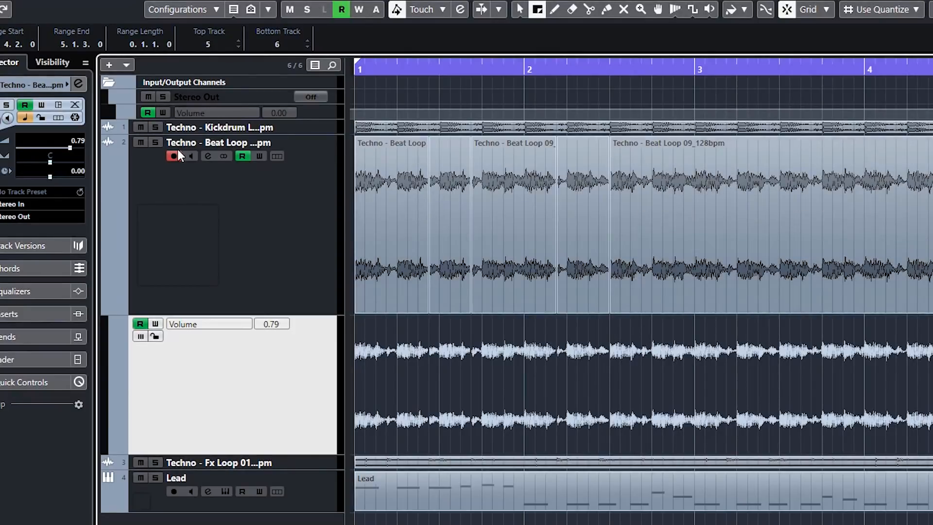
View the project-wide Auto Fades settings and close them without changes.
{"action": "left_click", "coordinate": [75, 106]}
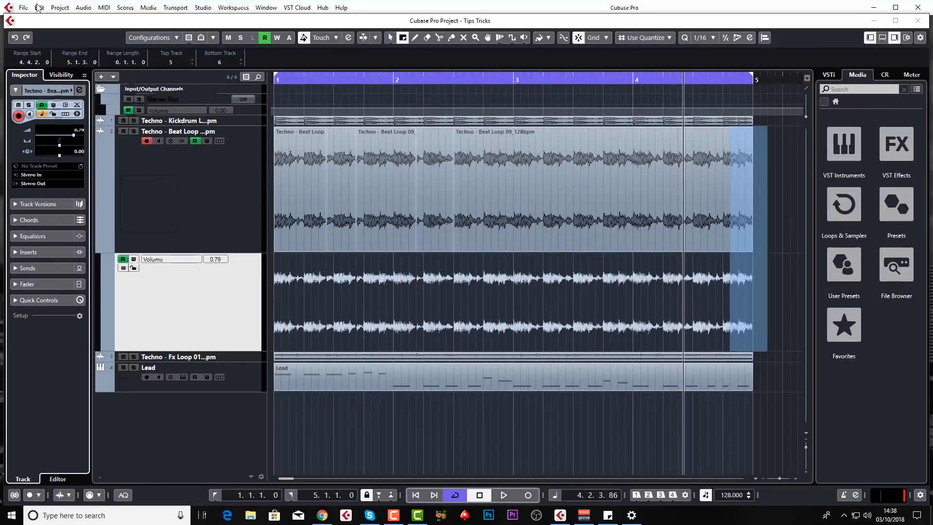
{"action": "left_click", "coordinate": [59, 8]}
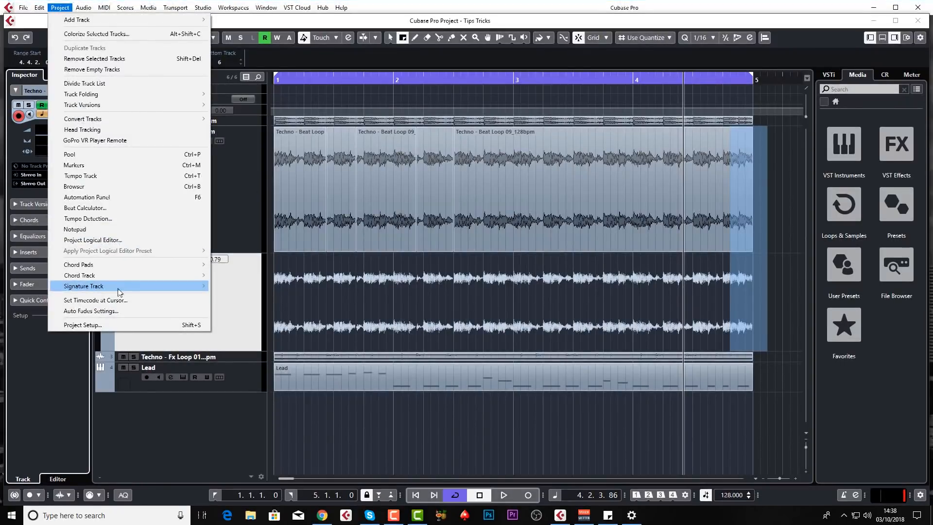
{"action": "left_click", "coordinate": [134, 312]}
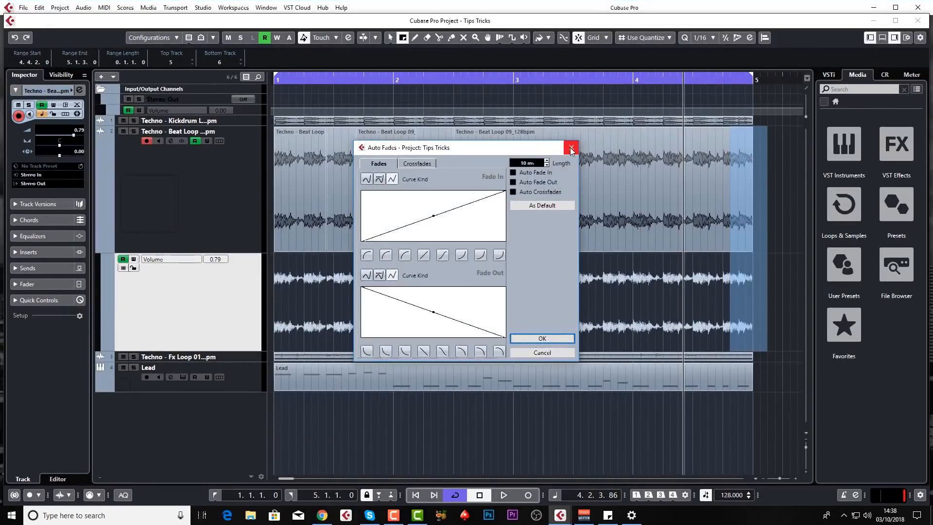
{"action": "left_click", "coordinate": [571, 149]}
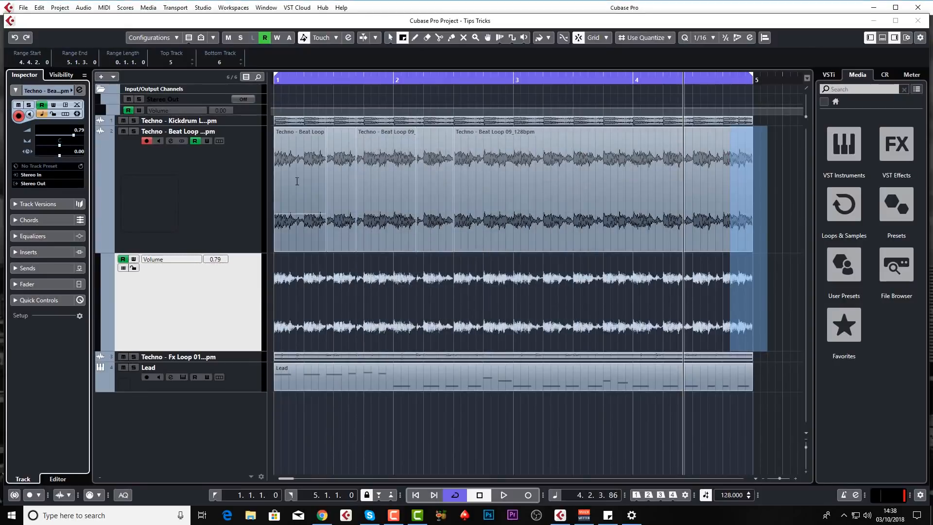
Enable Auto Fade In, Auto Fade Out and Auto Crossfades for the Beat Loop track and accept applying them to the project settings.
{"action": "left_click", "coordinate": [247, 213]}
{"action": "right_click", "coordinate": [242, 184]}
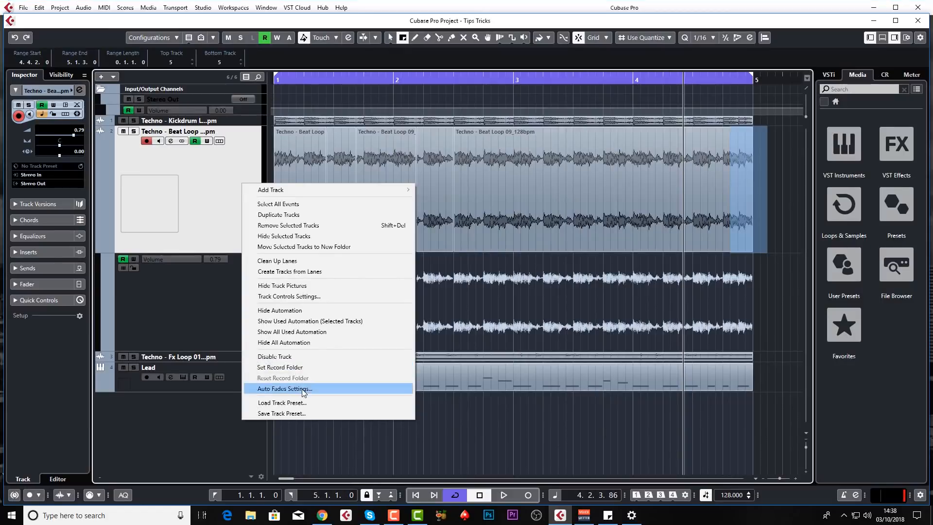
{"action": "left_click", "coordinate": [285, 388]}
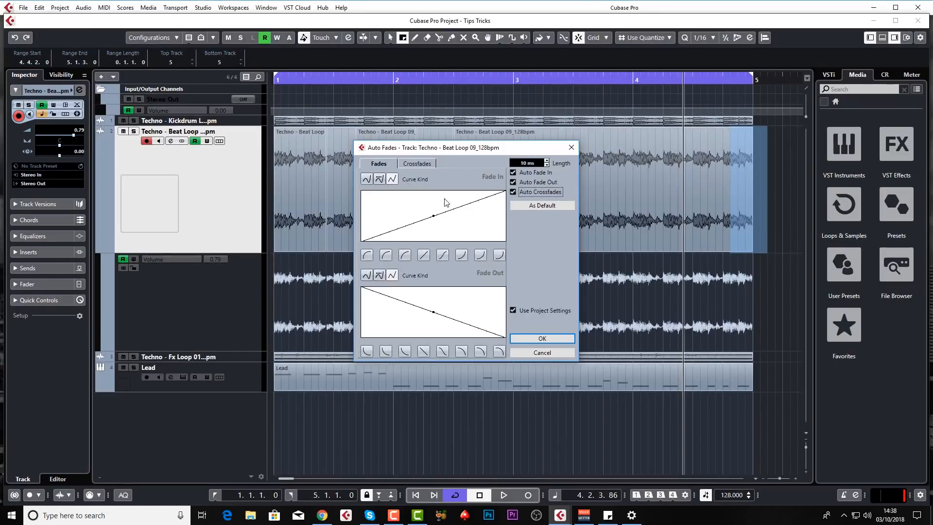
{"action": "left_click", "coordinate": [425, 165]}
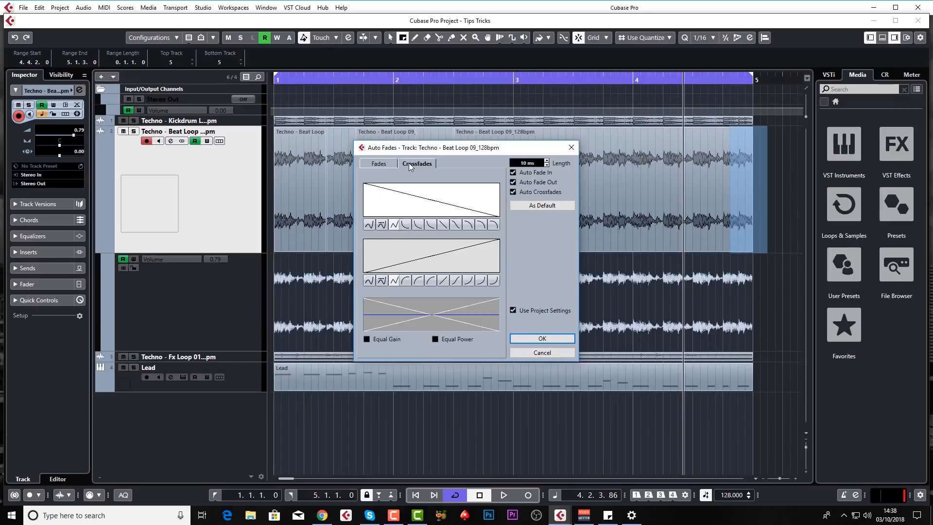
{"action": "left_click", "coordinate": [385, 166]}
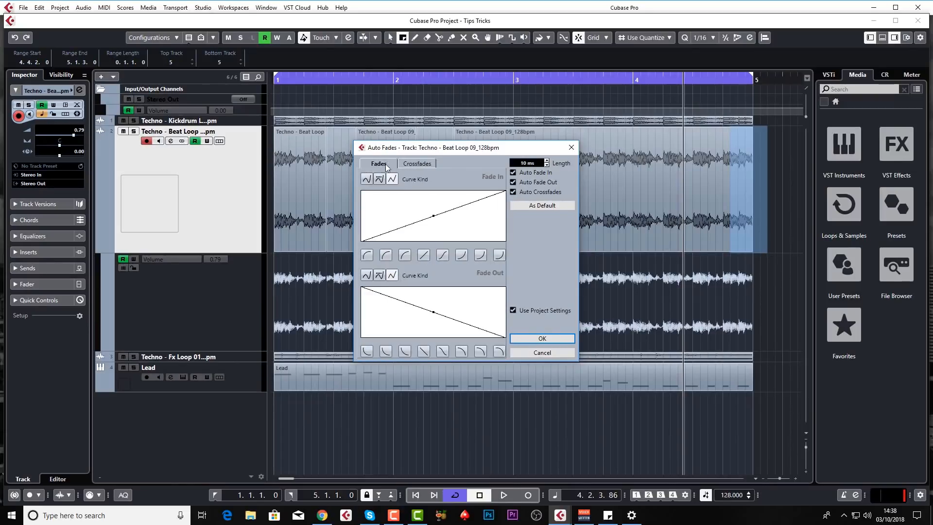
{"action": "left_click", "coordinate": [538, 339]}
{"action": "left_click", "coordinate": [445, 274]}
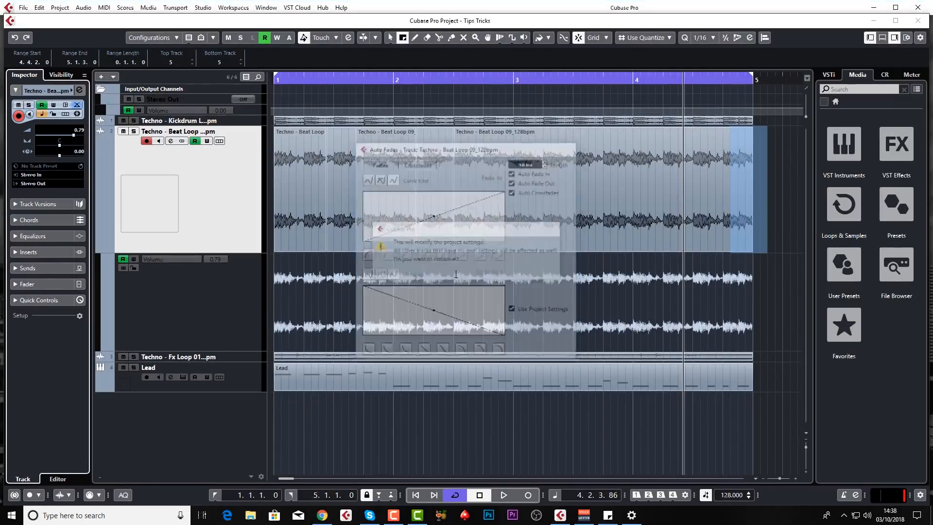
Split the Beat Loop event at three more points, near beat 2 of bar 3, late in bar 3 and early in bar 4.
{"action": "right_click", "coordinate": [508, 161]}
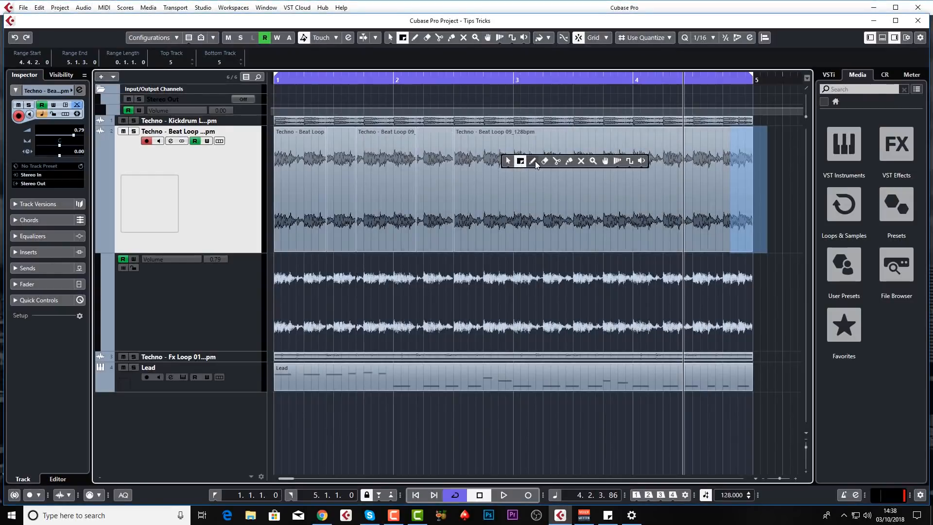
{"action": "left_click", "coordinate": [556, 164]}
{"action": "left_click", "coordinate": [544, 164]}
{"action": "left_click", "coordinate": [617, 168]}
{"action": "left_click", "coordinate": [646, 168]}
{"action": "key", "text": "1"}
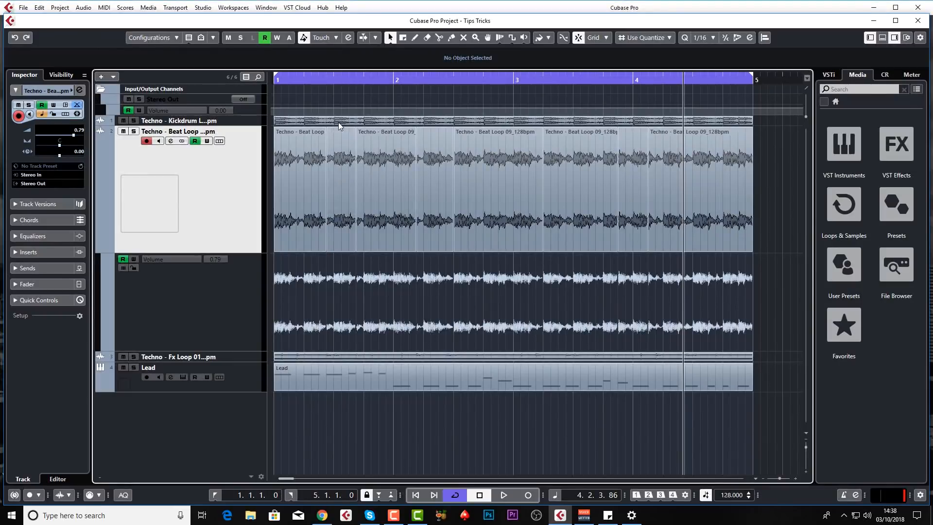
Select the Beat Loop slice starting at 1.2.4 and examine its edges up close for the automatic fades.
{"action": "left_click", "coordinate": [341, 150]}
{"action": "left_click_drag", "start_coordinate": [327, 81], "coordinate": [334, 63]}
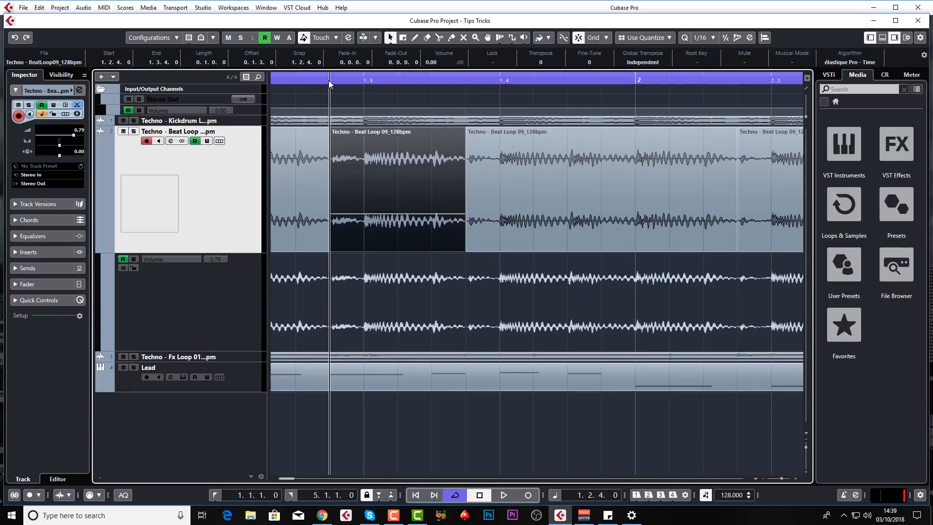
{"action": "mouse_move", "coordinate": [320, 81]}
{"action": "left_mouse_down"}
{"action": "mouse_move", "coordinate": [323, 99]}
{"action": "mouse_move", "coordinate": [333, 73]}
{"action": "left_mouse_up"}
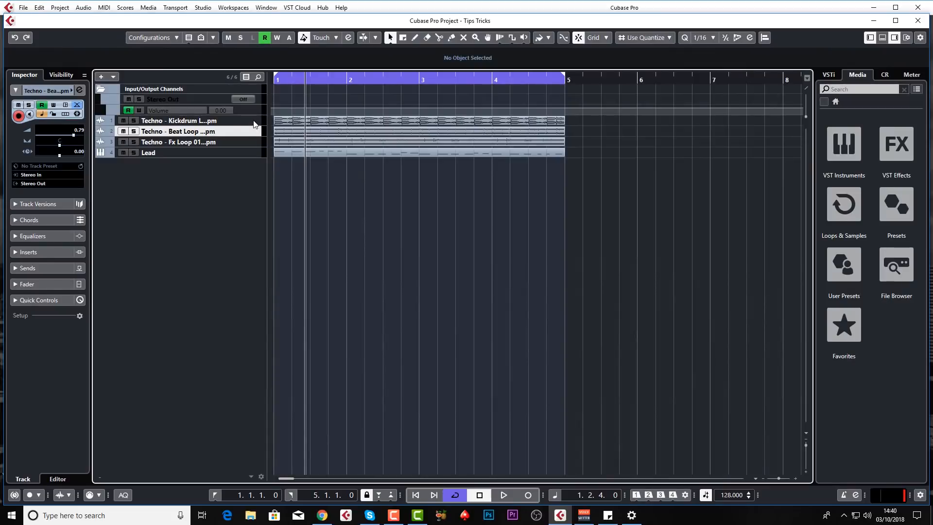
Select all tracks from Kickdrum Loop to Lead and enlarge their heights together.
{"action": "left_click", "coordinate": [253, 122]}
{"action": "left_click", "coordinate": [248, 152], "text": "shift"}
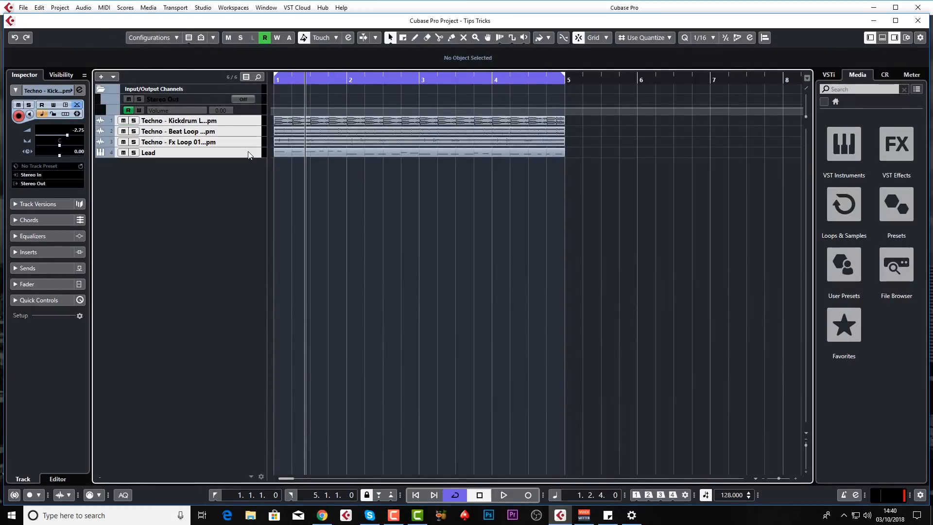
{"action": "key", "text": "ctrl+Down"}
{"action": "key", "text": "ctrl+Down"}
{"action": "key", "text": "ctrl+Down"}
{"action": "key", "text": "ctrl+Down"}
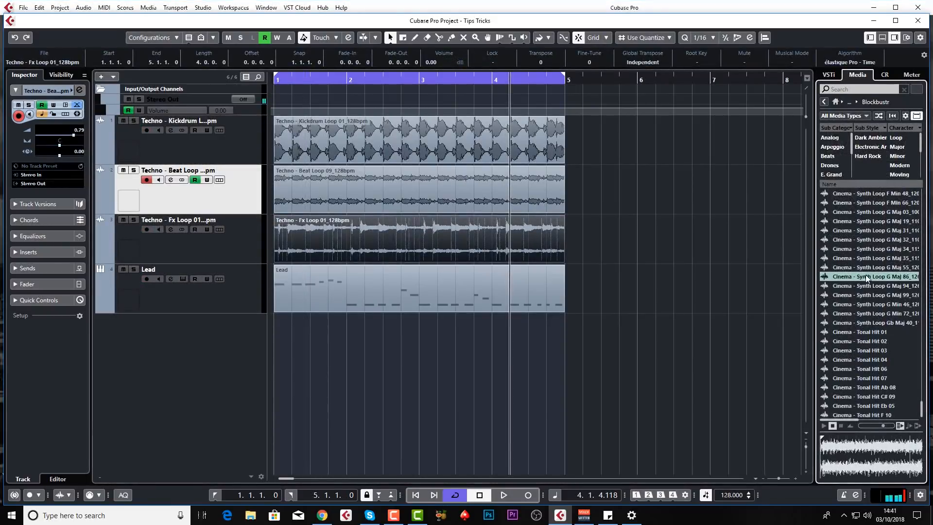
Add the Cinema - Synth Loop G Maj 86 sample on a new track at bar 1 and audition it soloed from the start.
{"action": "left_click_drag", "start_coordinate": [866, 278], "coordinate": [276, 328]}
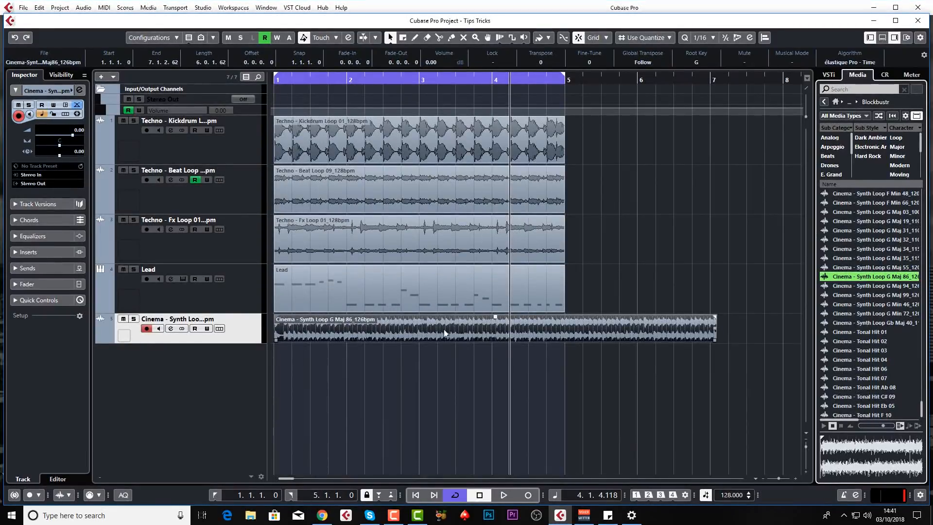
{"action": "left_click", "coordinate": [133, 319]}
{"action": "key", "text": "Home"}
{"action": "key", "text": "space"}
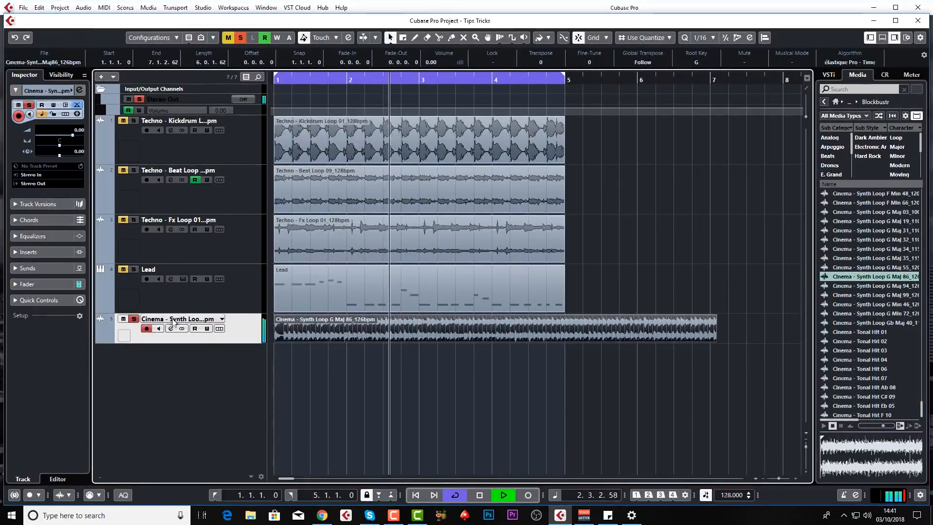
{"action": "left_click", "coordinate": [315, 332]}
{"action": "key", "text": "space"}
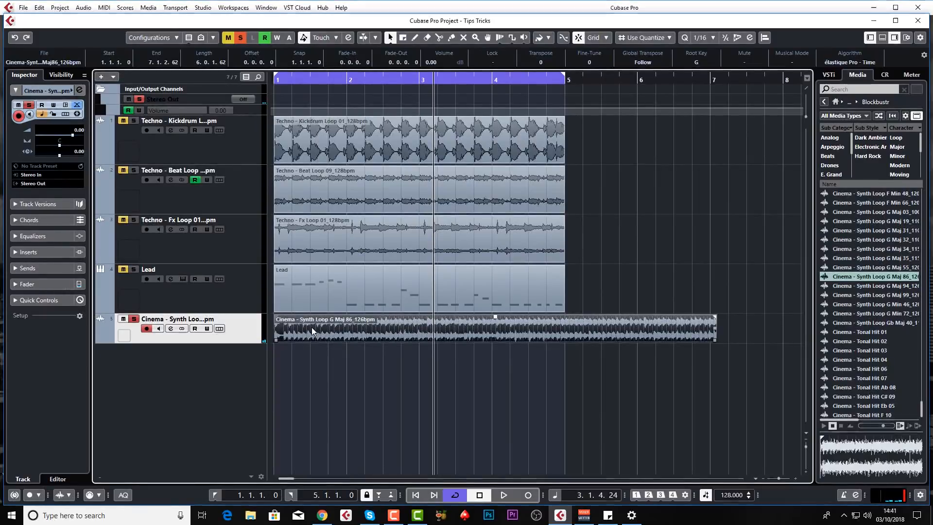
Open the Cinema synth loop in a separate Sample Editor window and analyze its pitches with Edit VariAudio.
{"action": "double_click", "coordinate": [369, 327]}
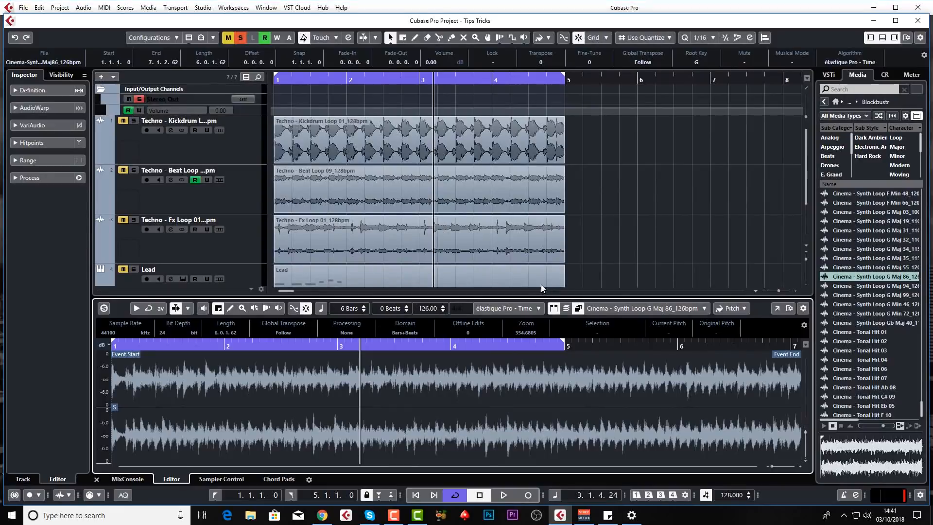
{"action": "left_click", "coordinate": [777, 308]}
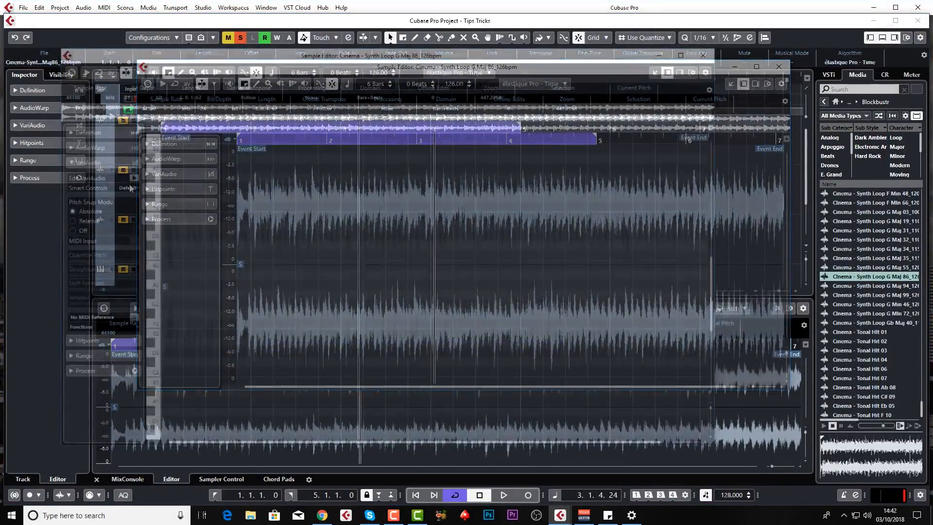
{"action": "left_click", "coordinate": [133, 177]}
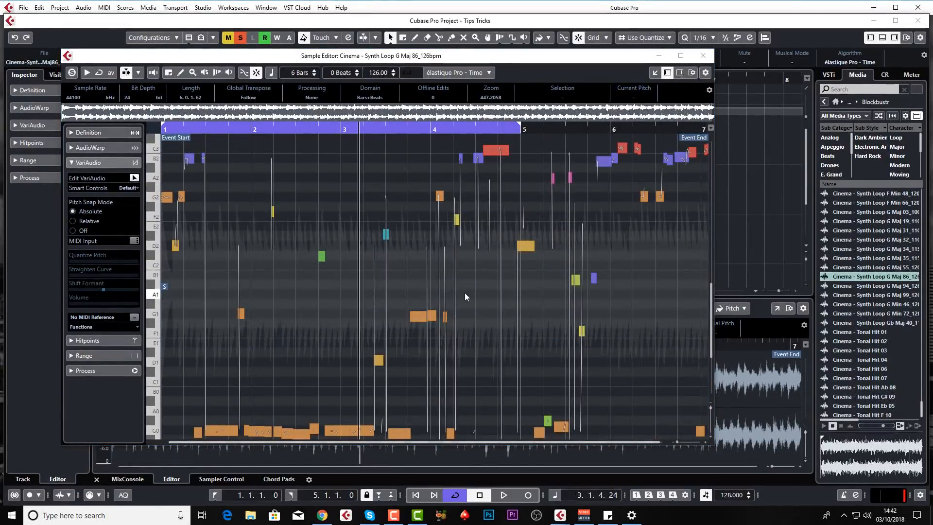
Extract MIDI from all VariAudio segments of the synth loop, with New MIDI Track as the destination.
{"action": "key", "text": "ctrl+a"}
{"action": "left_click", "coordinate": [137, 329]}
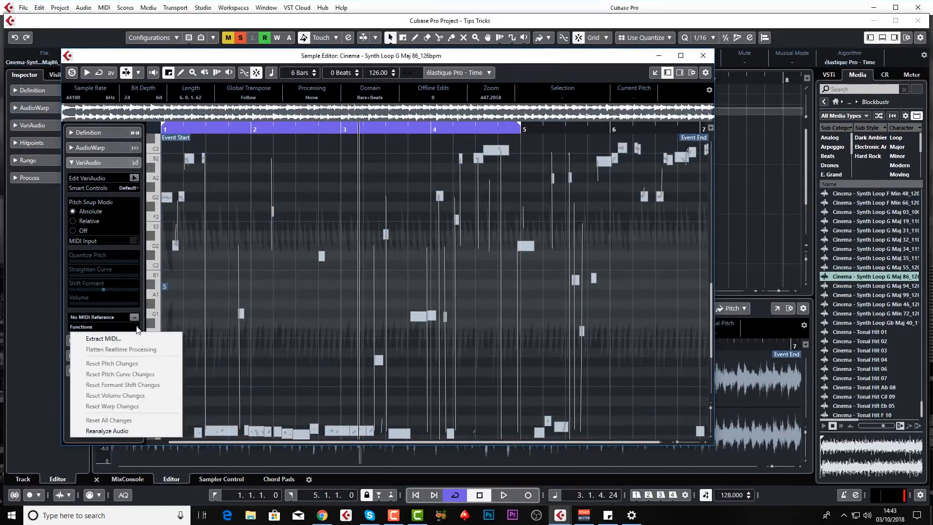
{"action": "left_click", "coordinate": [146, 339]}
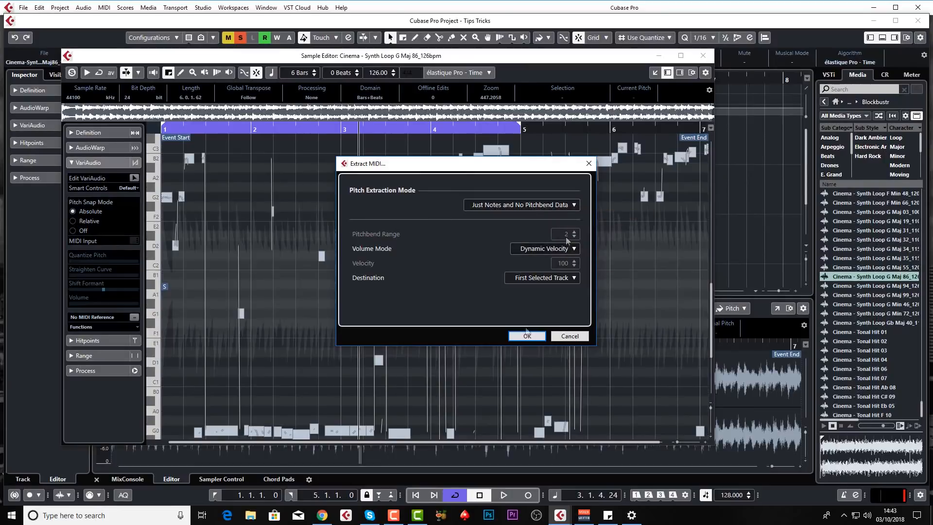
{"action": "left_click", "coordinate": [554, 279]}
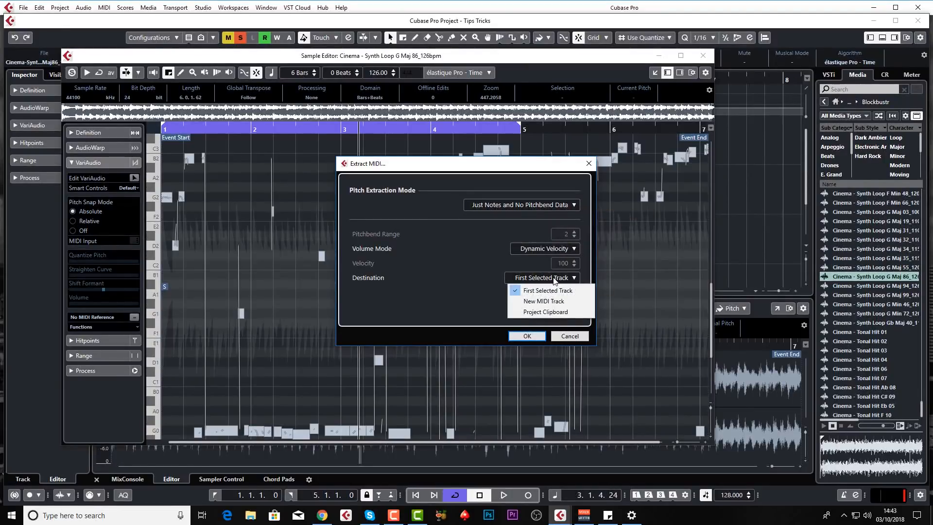
{"action": "left_click", "coordinate": [554, 280]}
{"action": "left_click", "coordinate": [555, 279]}
{"action": "left_click", "coordinate": [551, 301]}
{"action": "left_click", "coordinate": [535, 335]}
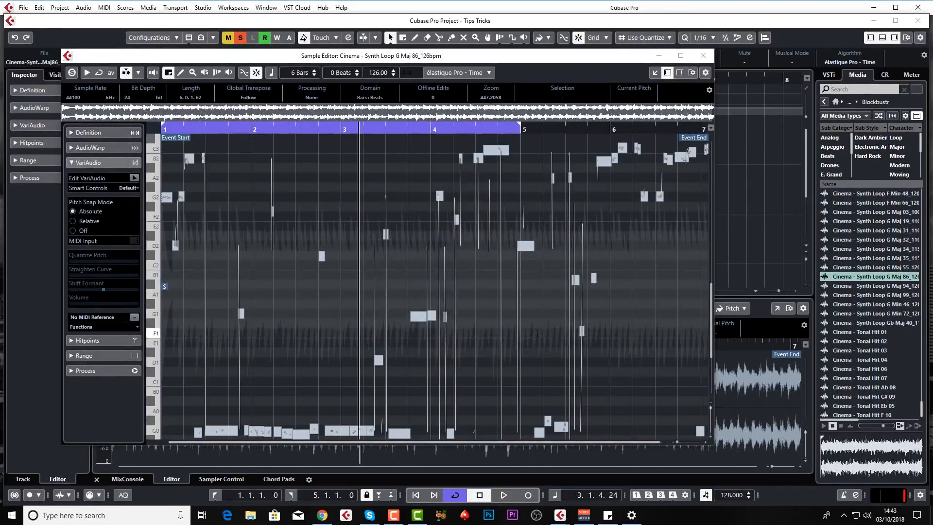
Close the Sample Editor window and the lower editor area, and select the extracted MIDI part on the MIDI 01 track.
{"action": "left_click", "coordinate": [703, 56]}
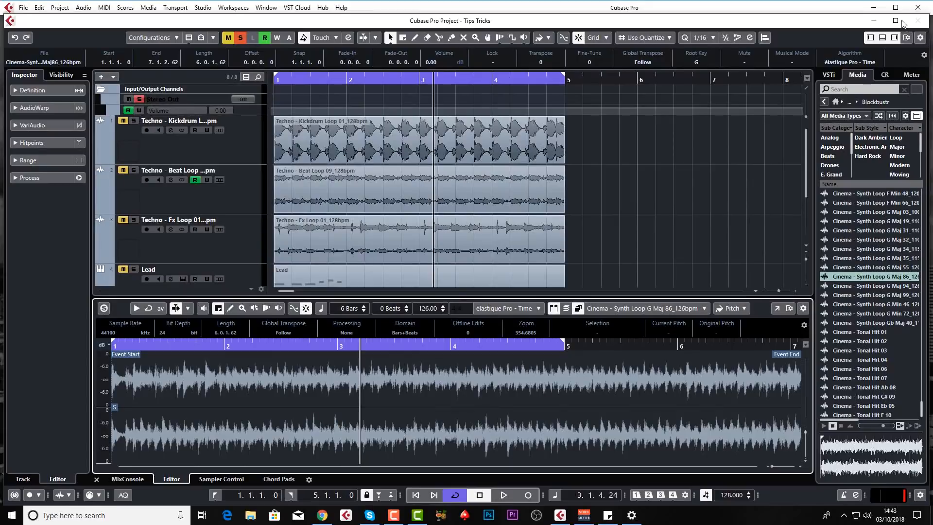
{"action": "left_click", "coordinate": [882, 37]}
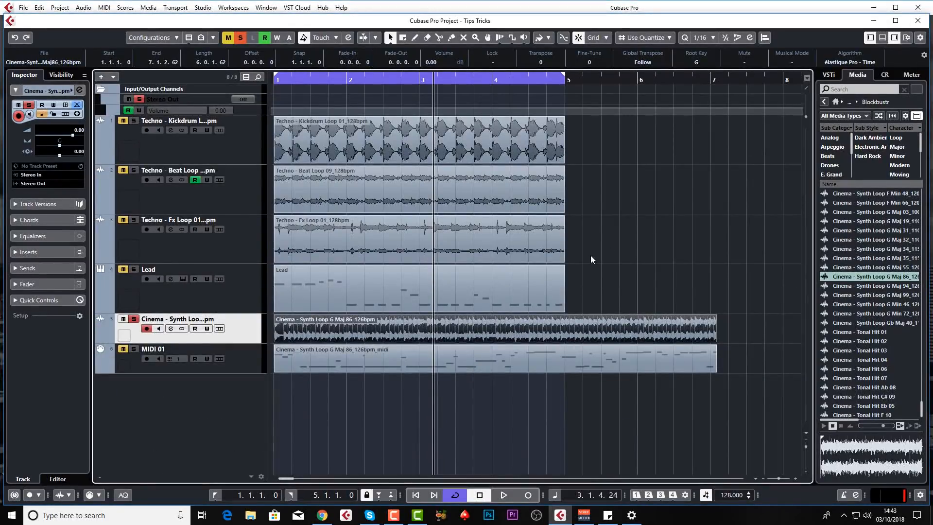
{"action": "left_click", "coordinate": [514, 363]}
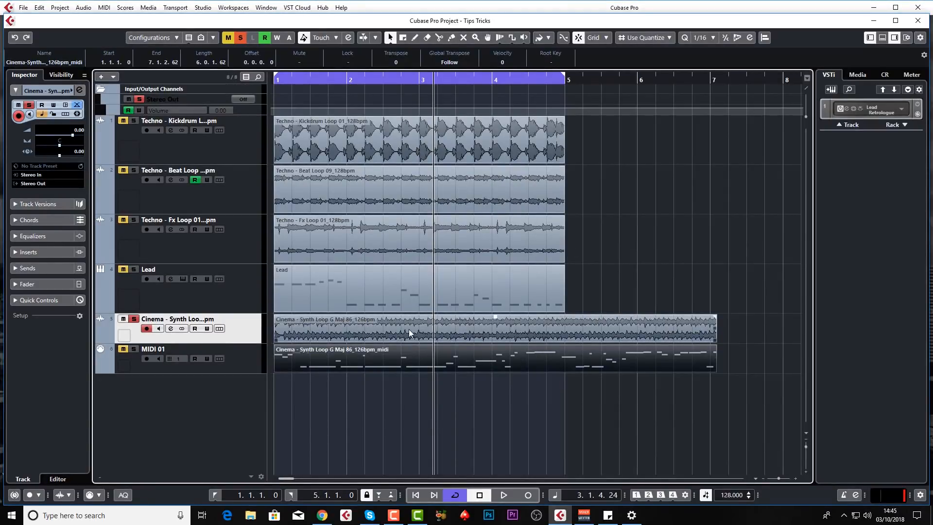
Adjust the hitpoint threshold of the Cinema synth loop in a separate Sample Editor window and create a groove from its hitpoints.
{"action": "double_click", "coordinate": [410, 329]}
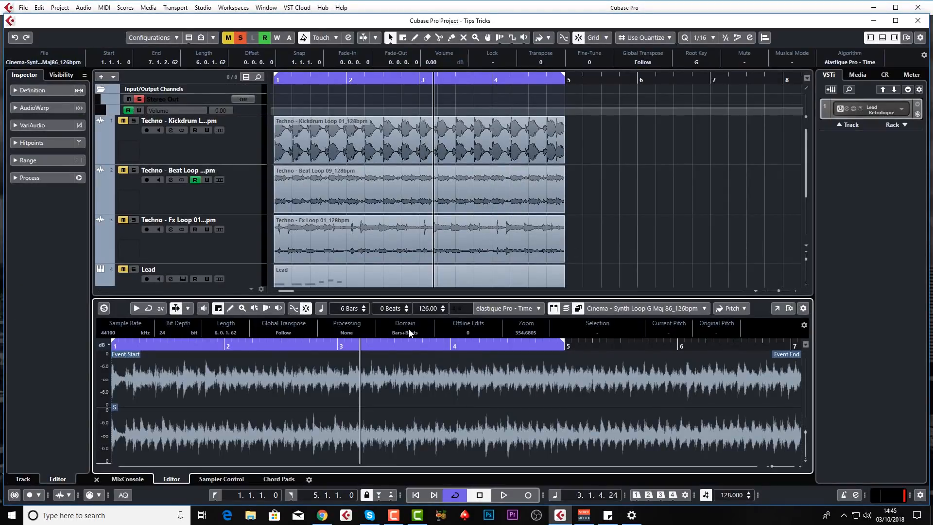
{"action": "left_click", "coordinate": [777, 308]}
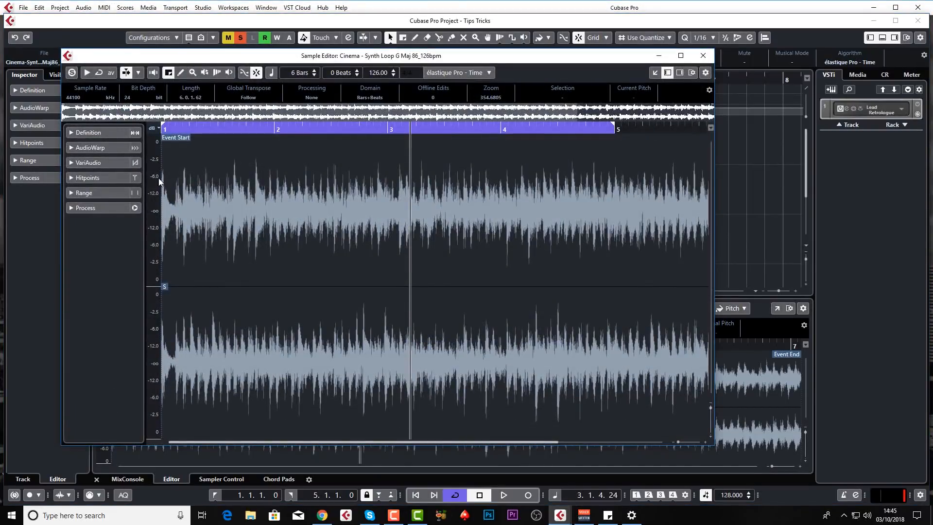
{"action": "left_click", "coordinate": [78, 177]}
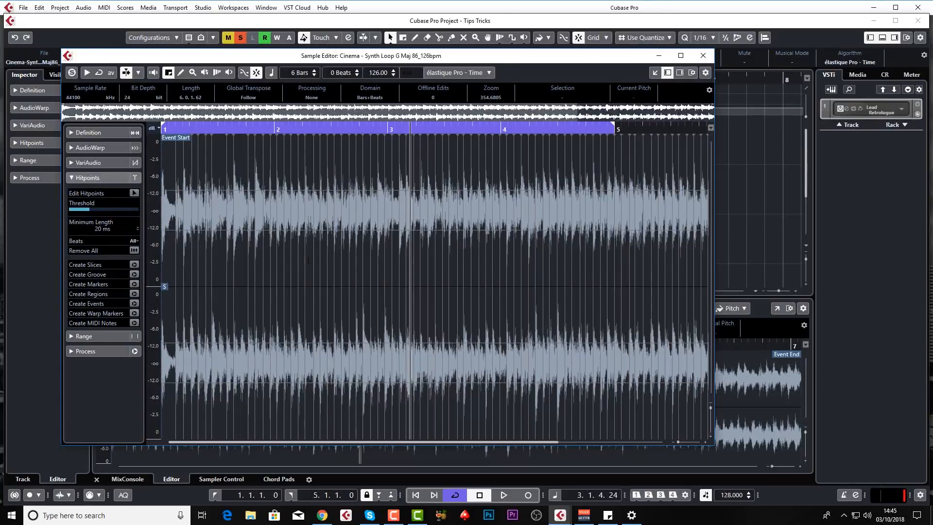
{"action": "left_click_drag", "start_coordinate": [103, 206], "coordinate": [87, 208]}
{"action": "mouse_move", "coordinate": [86, 209]}
{"action": "left_mouse_down"}
{"action": "mouse_move", "coordinate": [110, 209]}
{"action": "mouse_move", "coordinate": [90, 212]}
{"action": "left_mouse_up"}
{"action": "left_click", "coordinate": [134, 274]}
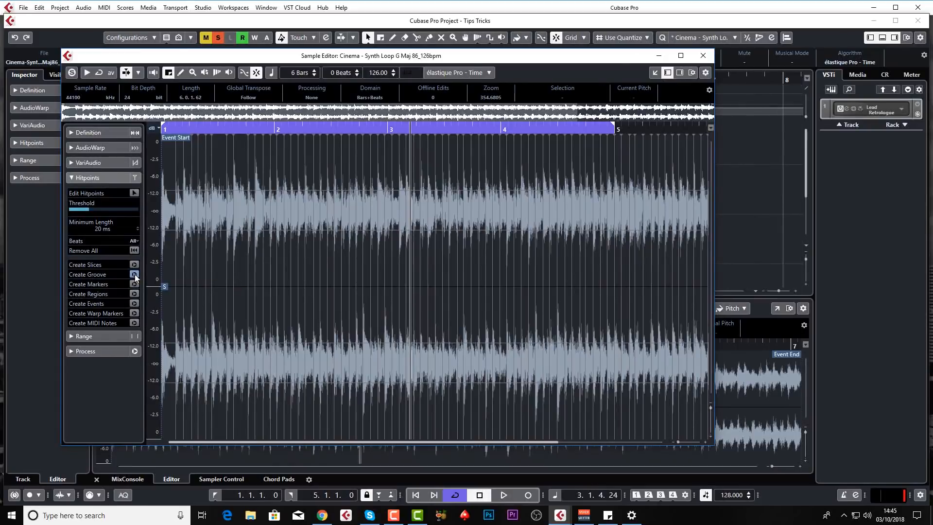
Close the Sample Editor window and choose the groove created from the Cinema synth loop as the quantize preset.
{"action": "left_click", "coordinate": [655, 73]}
{"action": "left_click", "coordinate": [699, 37]}
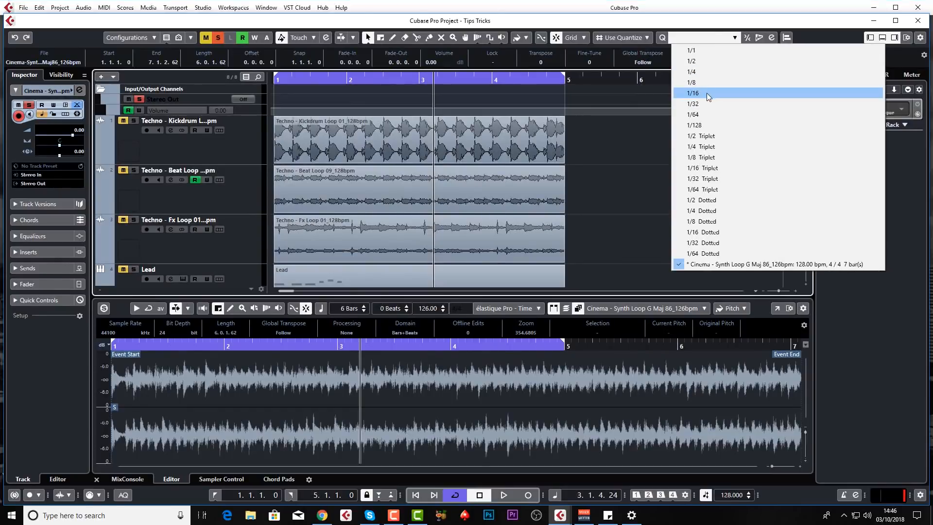
{"action": "left_click", "coordinate": [752, 264]}
Try slipping the audio inside the Cinema synth loop event without moving the event's boundaries.
{"action": "scroll", "coordinate": [429, 223], "scroll_direction": "down", "scroll_amount": 3}
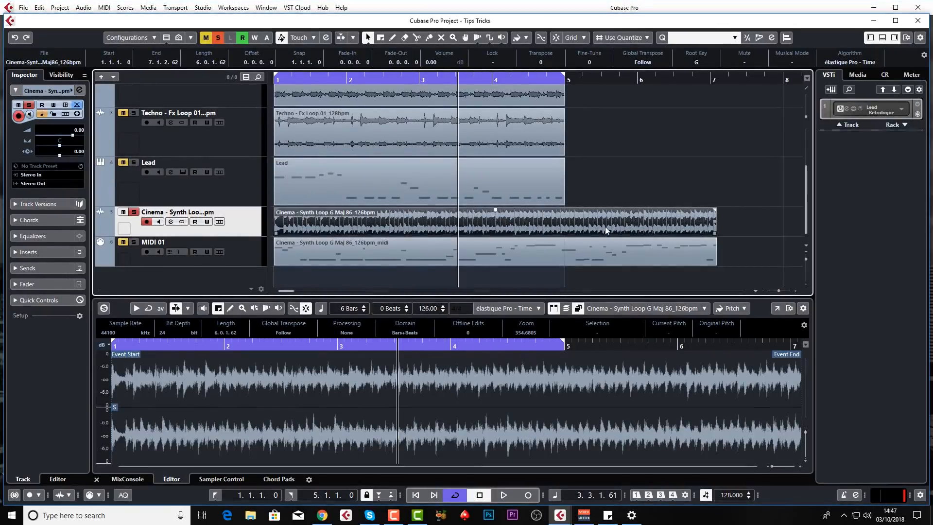
{"action": "mouse_move", "coordinate": [634, 223]}
{"action": "left_mouse_down"}
{"action": "mouse_move", "coordinate": [659, 224]}
{"action": "mouse_move", "coordinate": [628, 223]}
{"action": "left_mouse_up"}
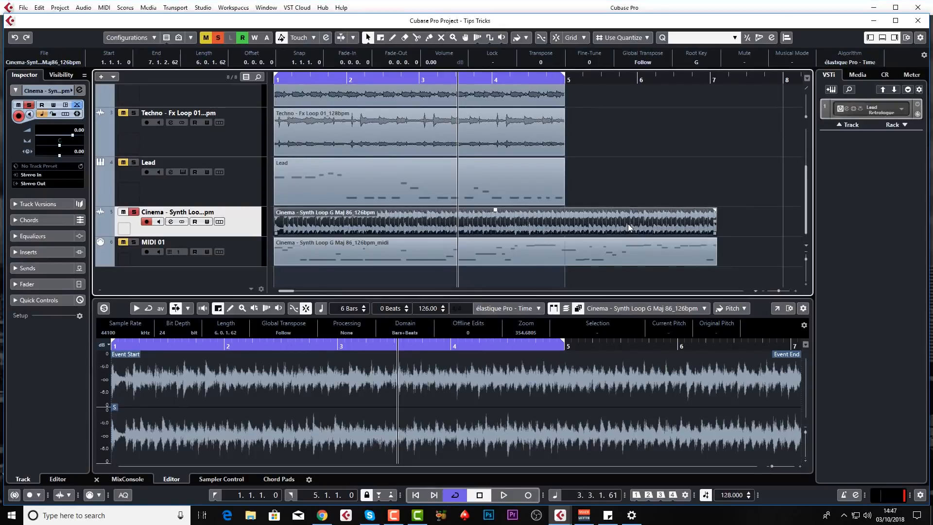
{"action": "key", "text": "ctrl+z"}
Slip the notes inside the Lead part so its contents shift while its boundaries stay in place.
{"action": "left_click", "coordinate": [522, 204]}
{"action": "mouse_move", "coordinate": [522, 208]}
{"action": "left_mouse_down"}
{"action": "mouse_move", "coordinate": [535, 206]}
{"action": "mouse_move", "coordinate": [512, 206]}
{"action": "left_mouse_up"}
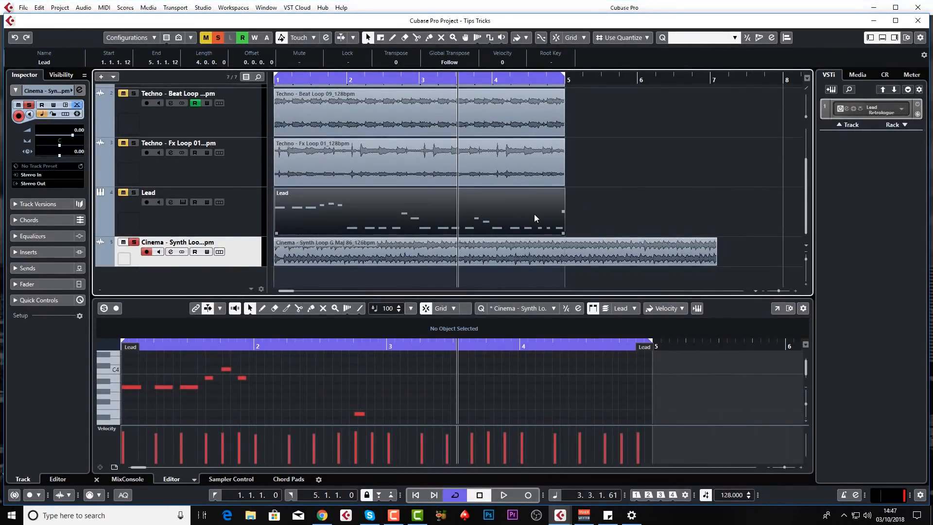
{"action": "key", "text": "ctrl+z"}
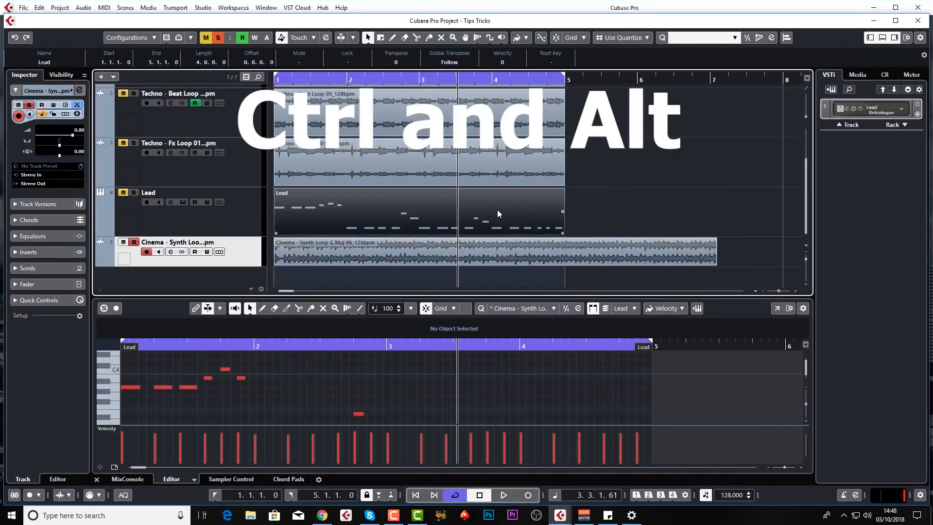
{"action": "left_click_drag", "start_coordinate": [492, 210], "coordinate": [512, 211]}
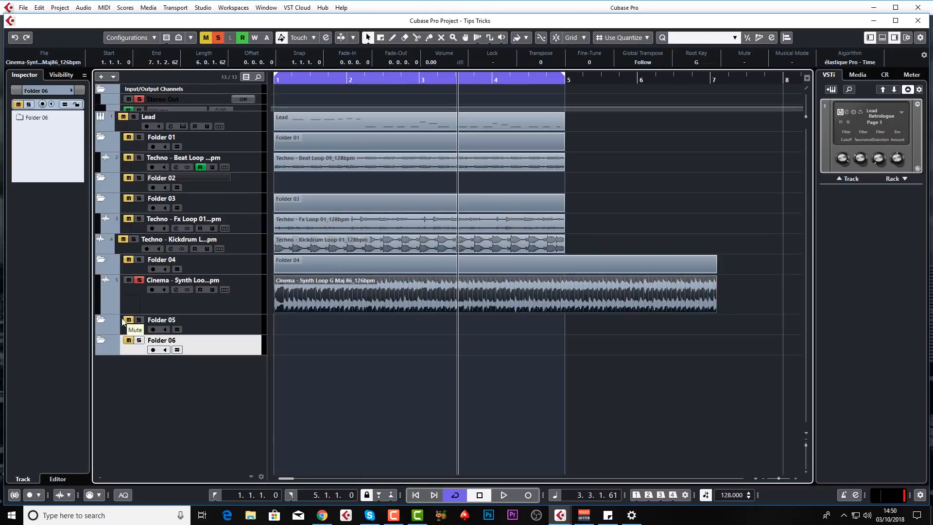
Collapse all folder tracks at once and expand them all again.
{"action": "left_click", "coordinate": [101, 319]}
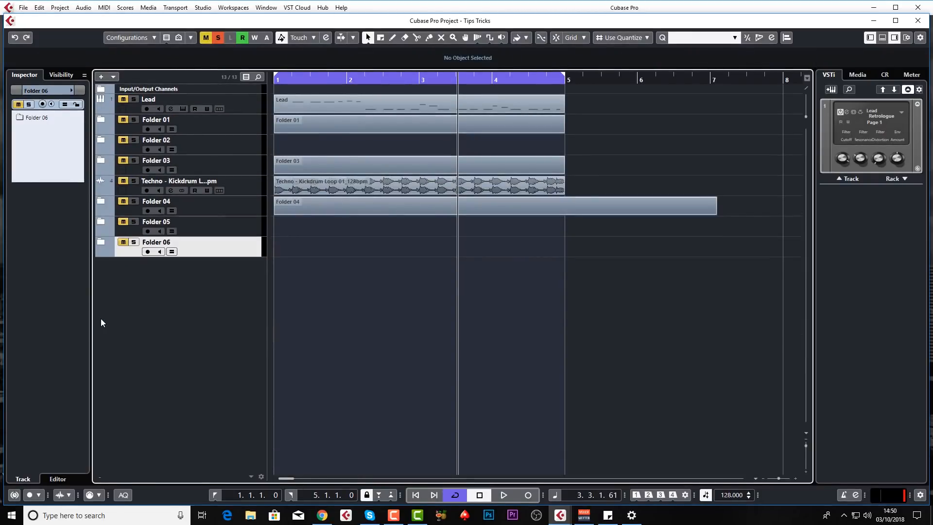
{"action": "left_click", "coordinate": [101, 240]}
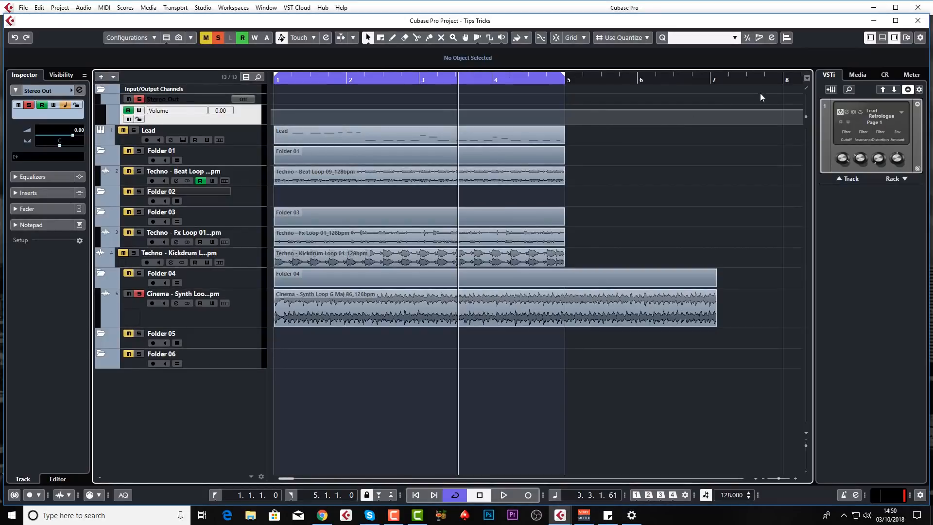
Divide the track list and move the Stereo Out track into its upper section.
{"action": "left_click", "coordinate": [807, 89]}
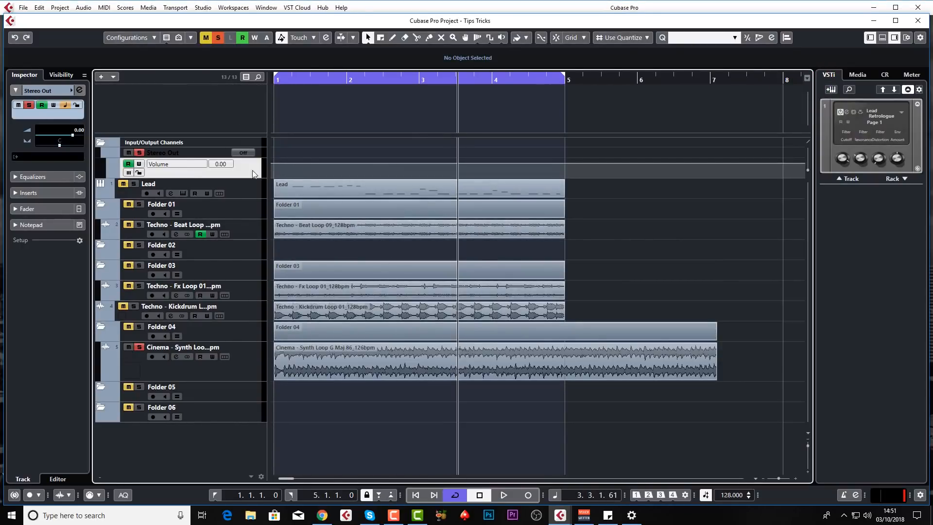
{"action": "left_click", "coordinate": [216, 154]}
{"action": "left_click_drag", "start_coordinate": [215, 125], "coordinate": [217, 115]}
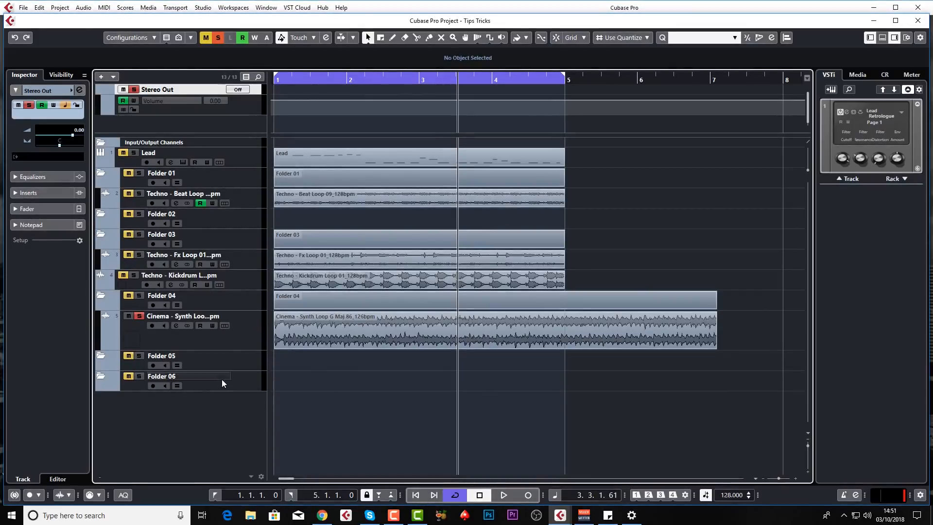
Add 13 audio tracks below the Folder 06 track.
{"action": "left_click", "coordinate": [232, 388]}
{"action": "right_click", "coordinate": [235, 411]}
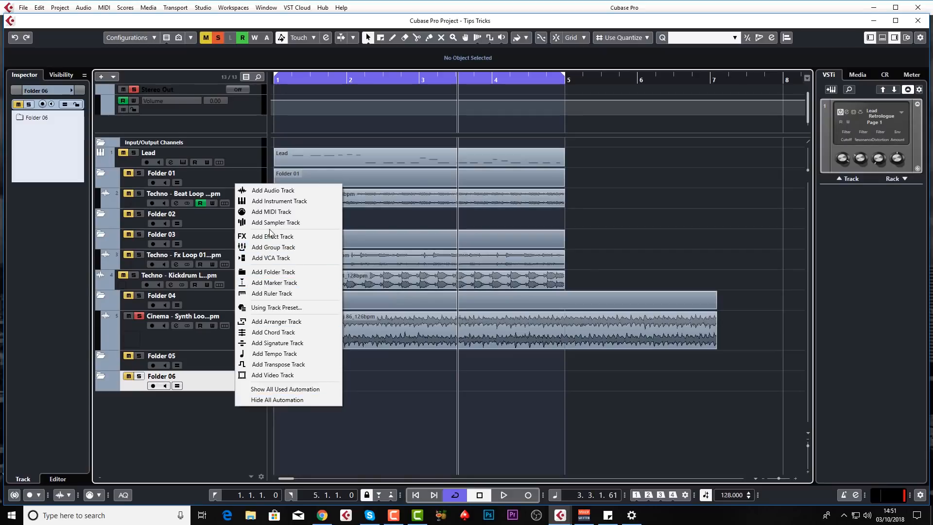
{"action": "left_click", "coordinate": [279, 190]}
{"action": "left_click", "coordinate": [501, 340]}
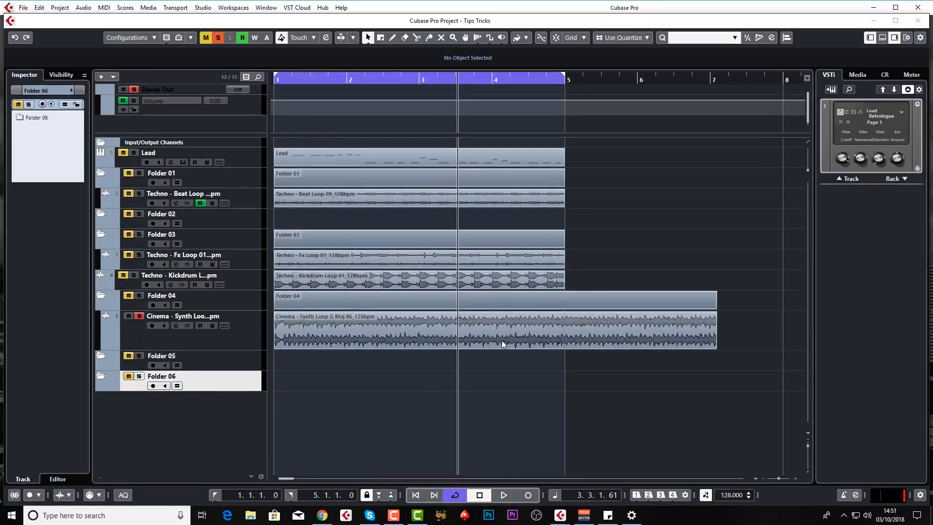
Examine how the lower section of the divided track list scrolls independently of the upper section.
{"action": "scroll", "coordinate": [510, 328], "scroll_direction": "down", "scroll_amount": 5}
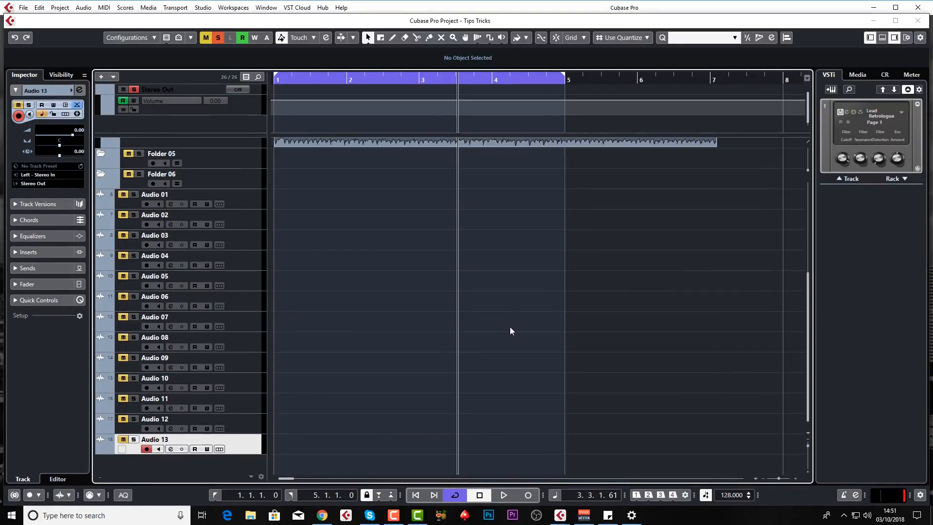
{"action": "scroll", "coordinate": [510, 331], "scroll_direction": "up", "scroll_amount": 5}
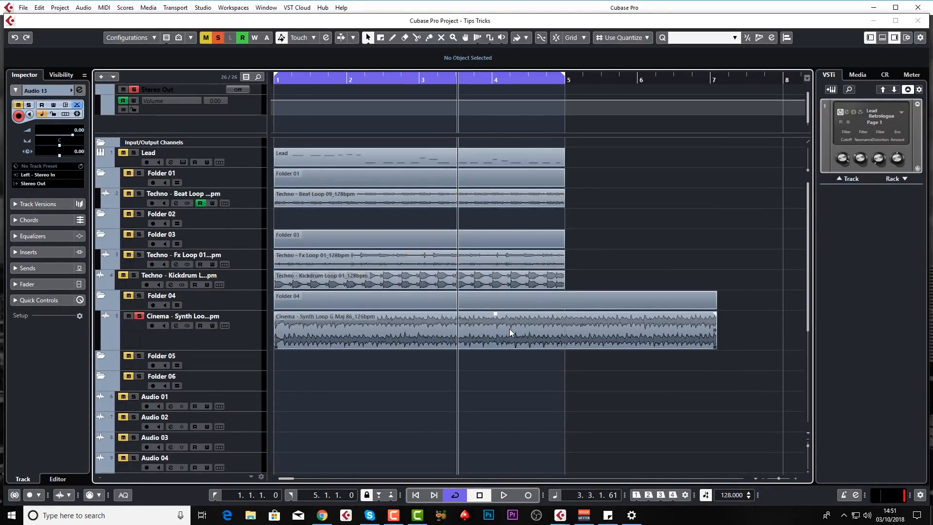
{"action": "scroll", "coordinate": [514, 334], "scroll_direction": "down", "scroll_amount": 5}
{"action": "scroll", "coordinate": [510, 326], "scroll_direction": "up", "scroll_amount": 5}
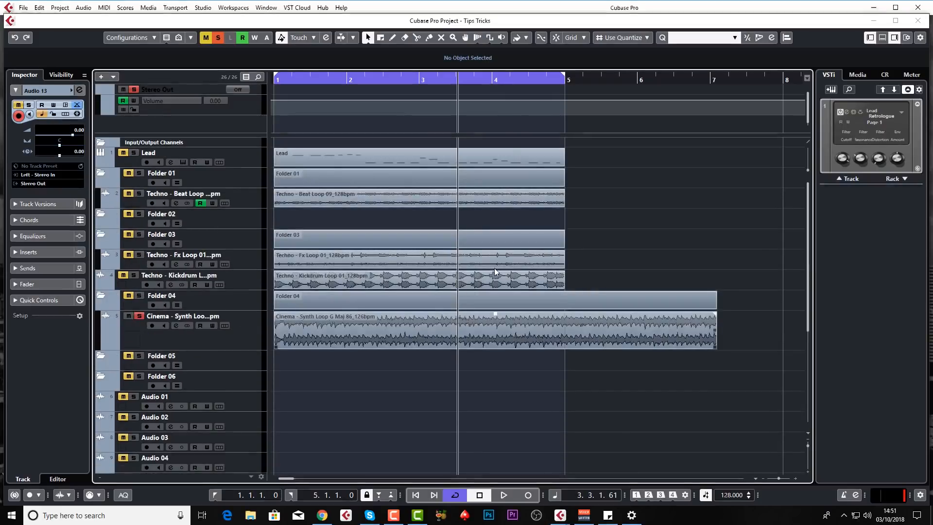
{"action": "scroll", "coordinate": [442, 182], "scroll_direction": "down", "scroll_amount": 5}
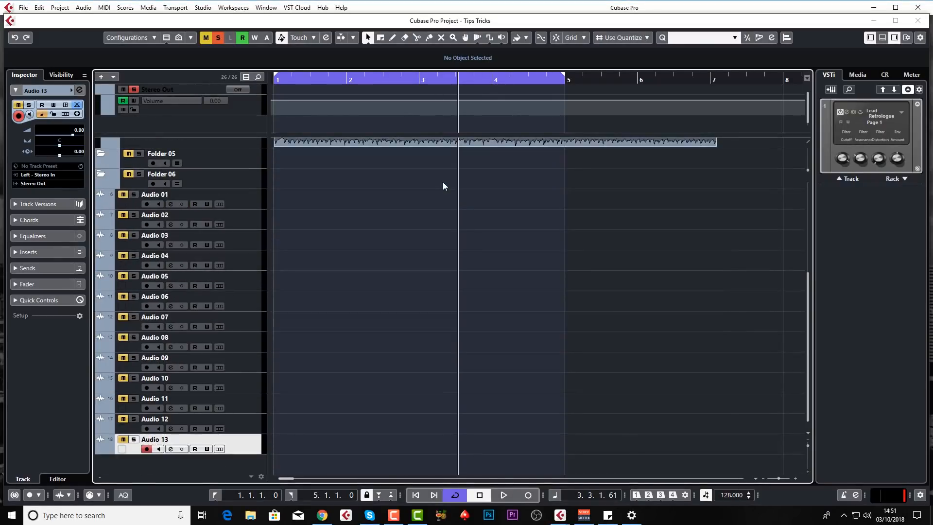
{"action": "scroll", "coordinate": [442, 182], "scroll_direction": "up", "scroll_amount": 4}
{"action": "scroll", "coordinate": [443, 183], "scroll_direction": "up", "scroll_amount": 1}
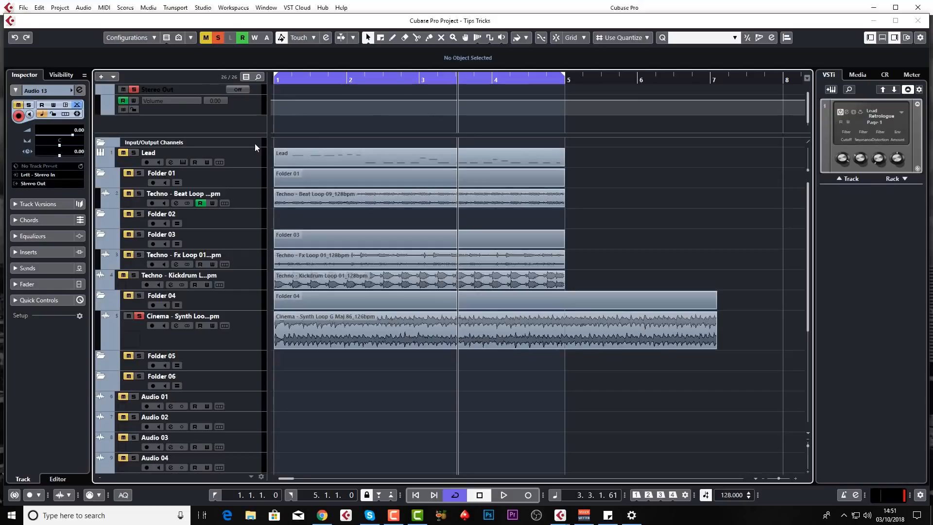
Return the Stereo Out track to the lower track list section and move the Lead track into the upper section.
{"action": "left_click_drag", "start_coordinate": [204, 91], "coordinate": [205, 147]}
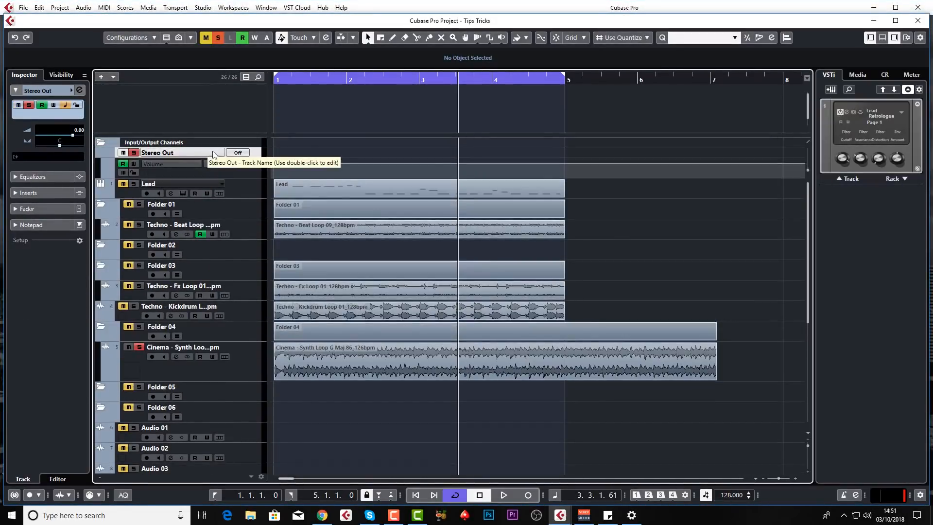
{"action": "left_click", "coordinate": [249, 203]}
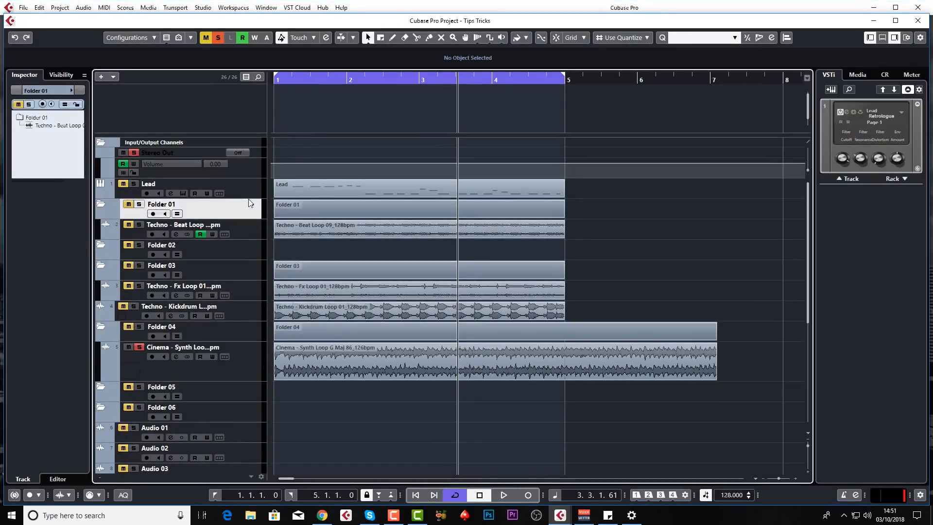
{"action": "left_click", "coordinate": [248, 195]}
{"action": "left_click_drag", "start_coordinate": [247, 195], "coordinate": [235, 127]}
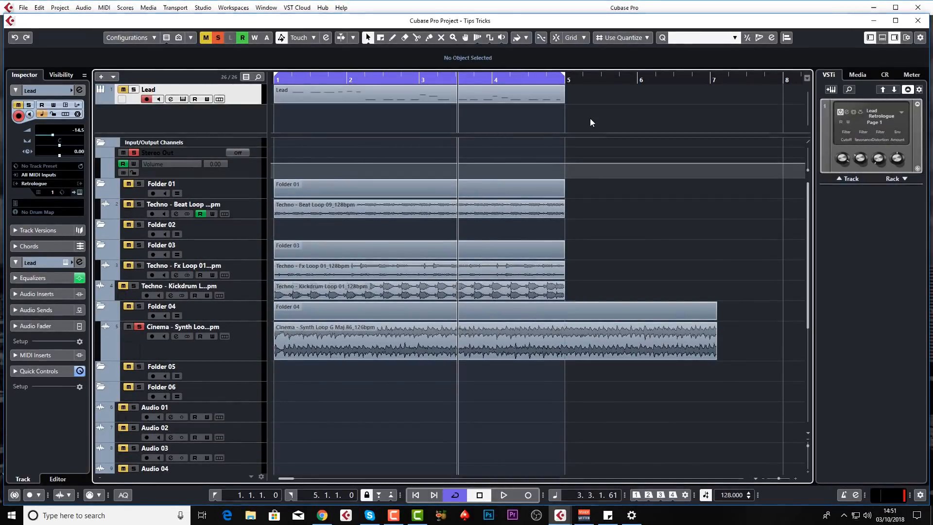
Toggle the track list division off and on, move the Lead track below the Techno - Beat Loop track, and remove the division.
{"action": "left_click", "coordinate": [808, 144]}
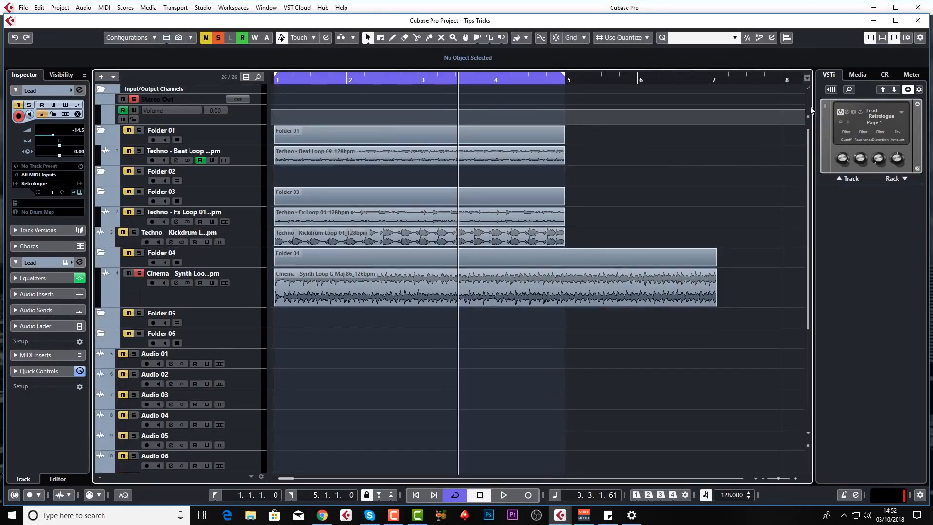
{"action": "left_click", "coordinate": [807, 89]}
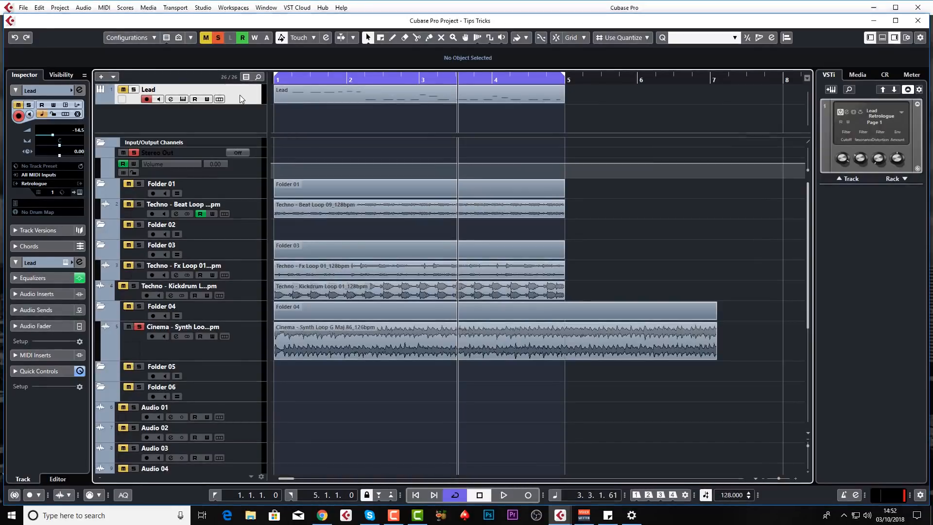
{"action": "left_click_drag", "start_coordinate": [236, 207], "coordinate": [235, 222]}
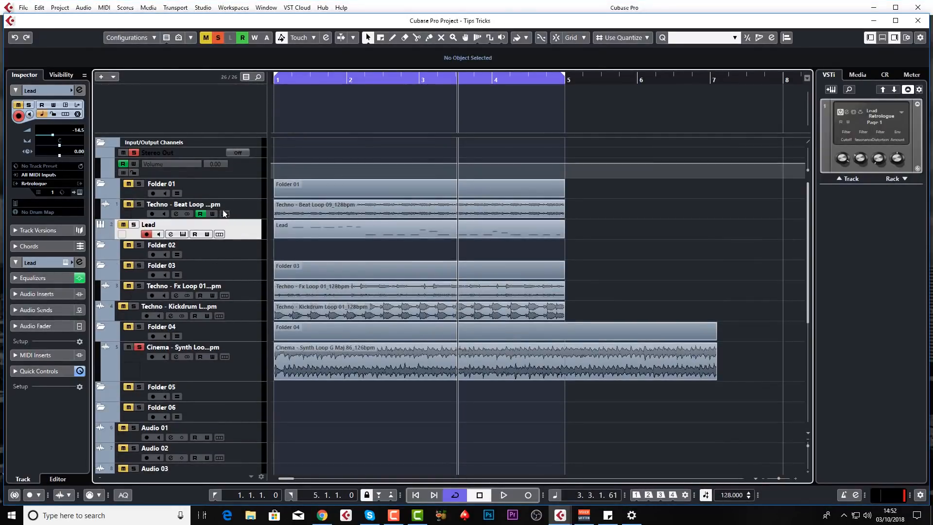
{"action": "left_click", "coordinate": [807, 141]}
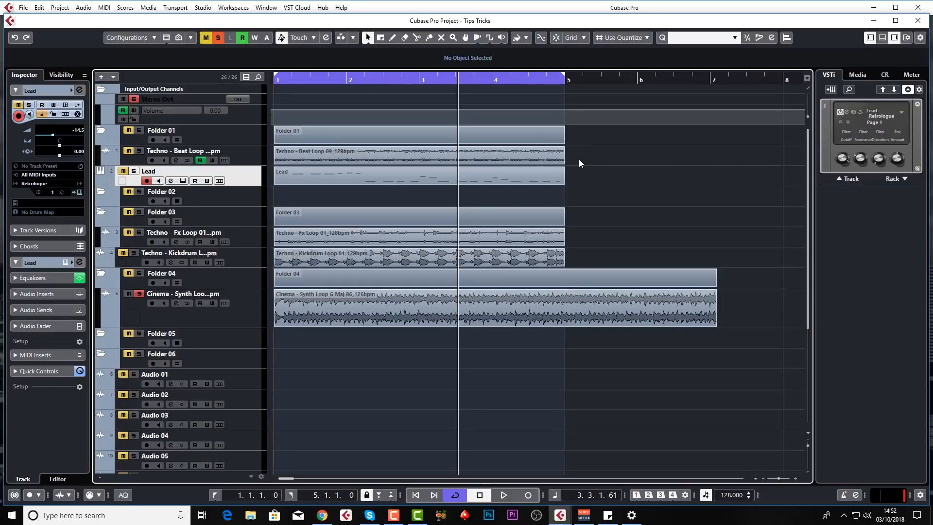
Open Sampler Control in the lower zone and create a sampler track from the Lead MIDI part.
{"action": "left_click", "coordinate": [883, 38]}
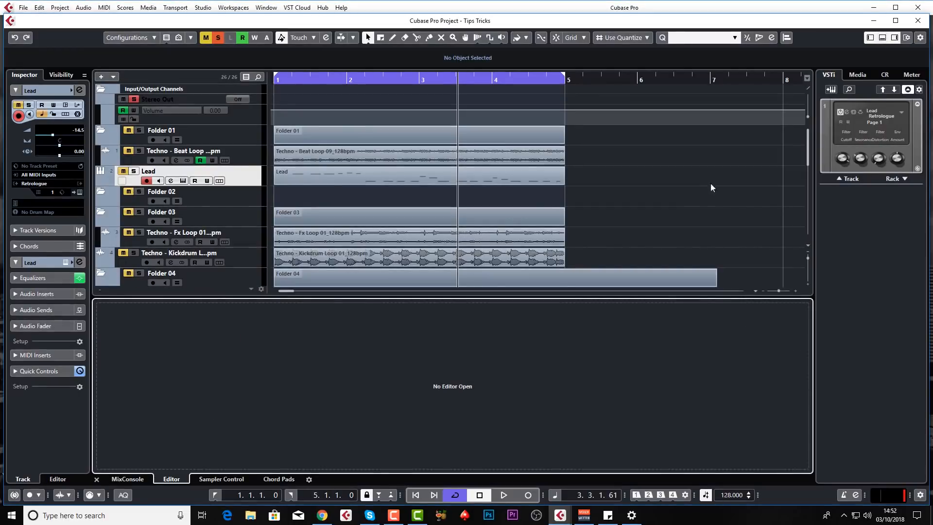
{"action": "left_click", "coordinate": [212, 480]}
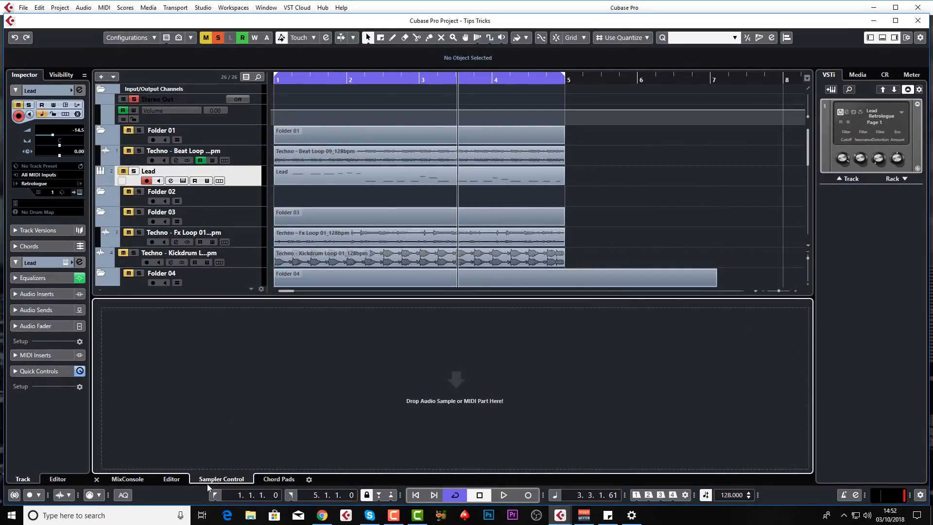
{"action": "left_click", "coordinate": [404, 251]}
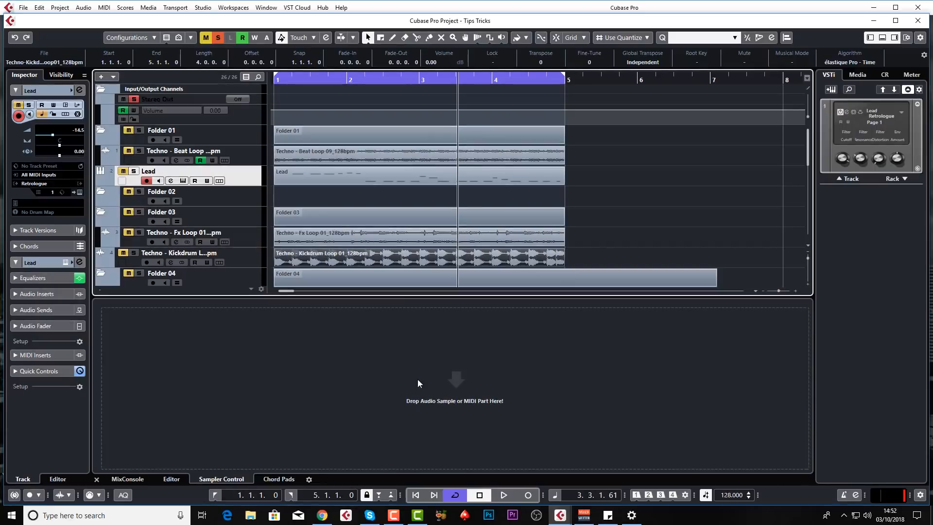
{"action": "left_click_drag", "start_coordinate": [401, 171], "coordinate": [398, 387]}
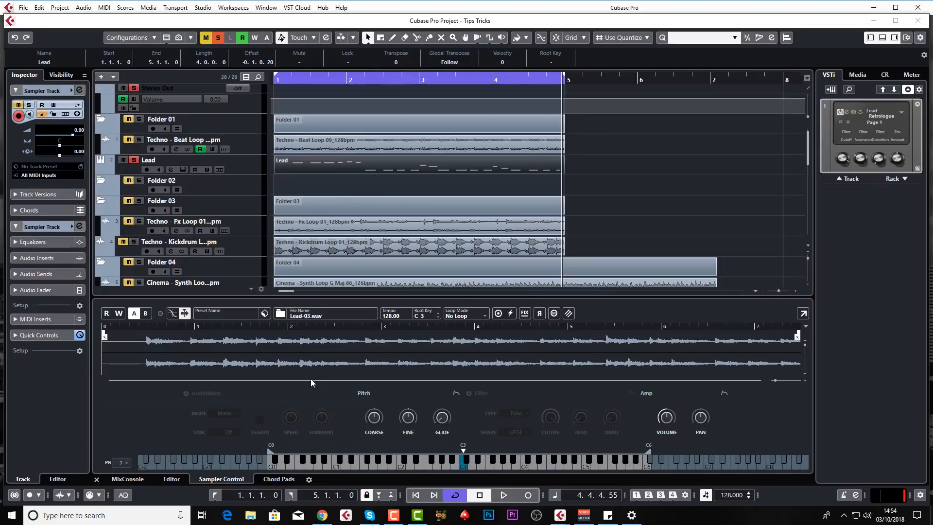
Set the Lead sample's start to where its audio begins and enable AudioWarp with Sync set to Tempo.
{"action": "scroll", "coordinate": [322, 273], "scroll_direction": "down", "scroll_amount": 10}
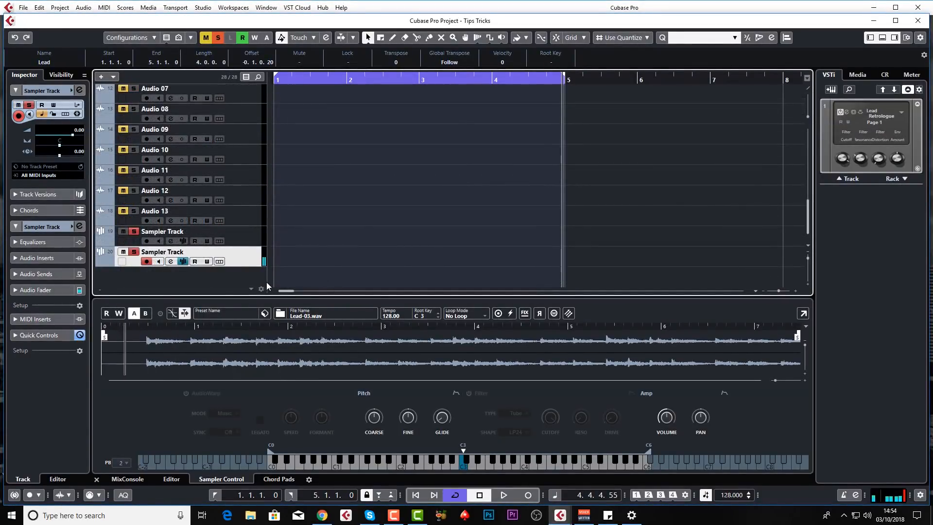
{"action": "left_click_drag", "start_coordinate": [104, 339], "coordinate": [148, 338]}
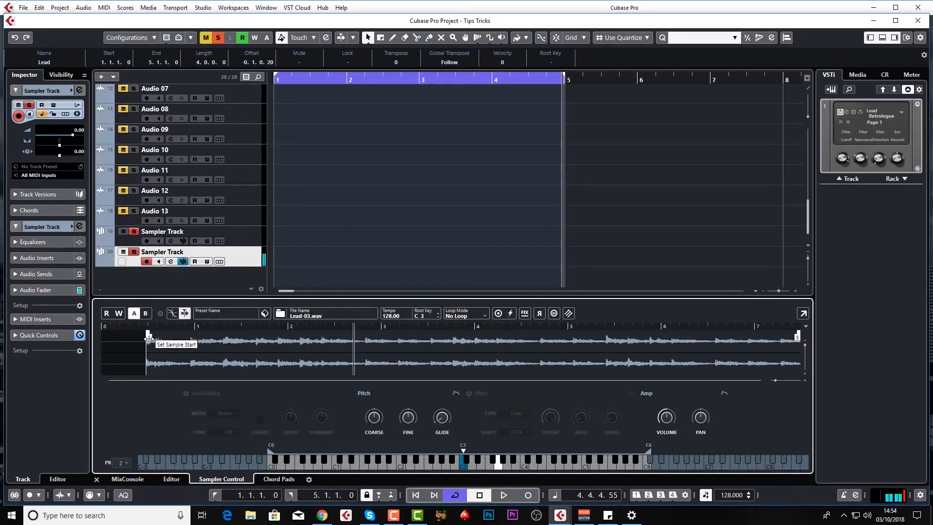
{"action": "left_click", "coordinate": [189, 391]}
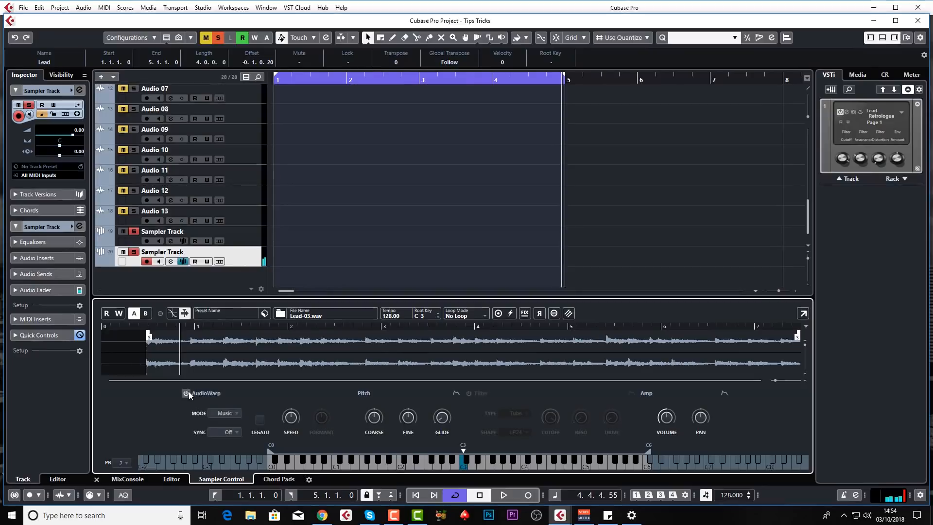
{"action": "left_click", "coordinate": [232, 432]}
{"action": "left_click", "coordinate": [235, 453]}
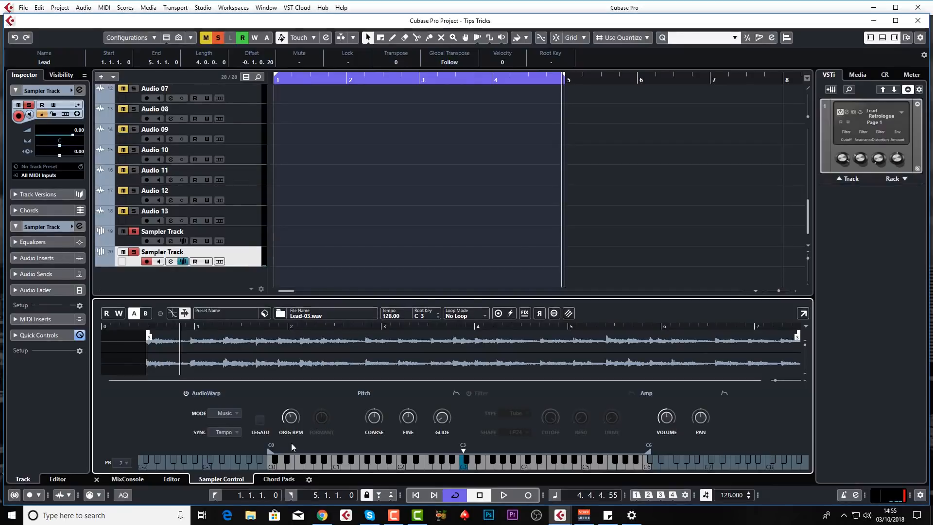